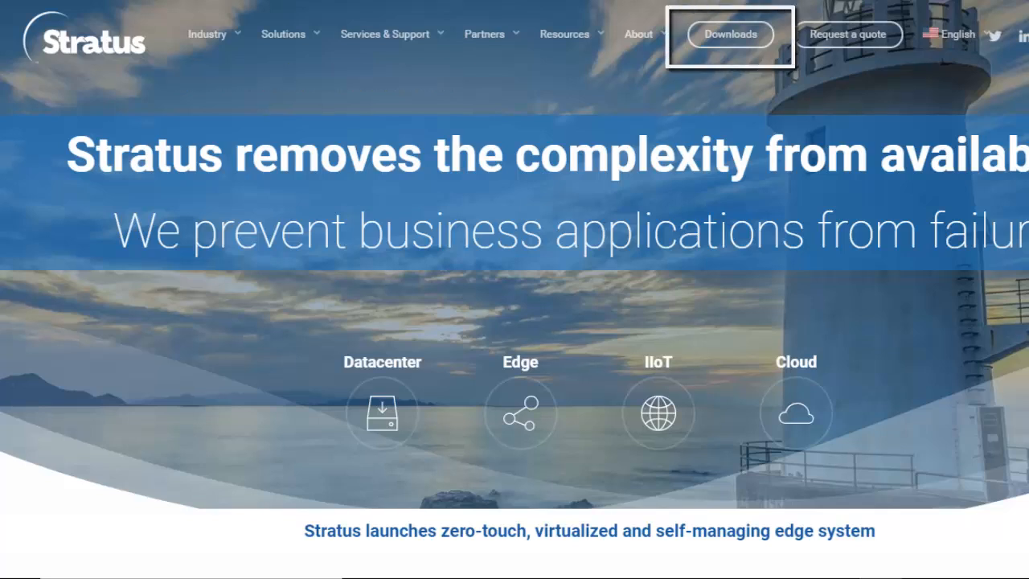
Step: Download the P2V Client (virt-p2v) from Stratus's ztC Edge Drivers and Tools downloads, and bring up the actions for the virt-p2v-7.5.0.0 disc image
click(747, 42)
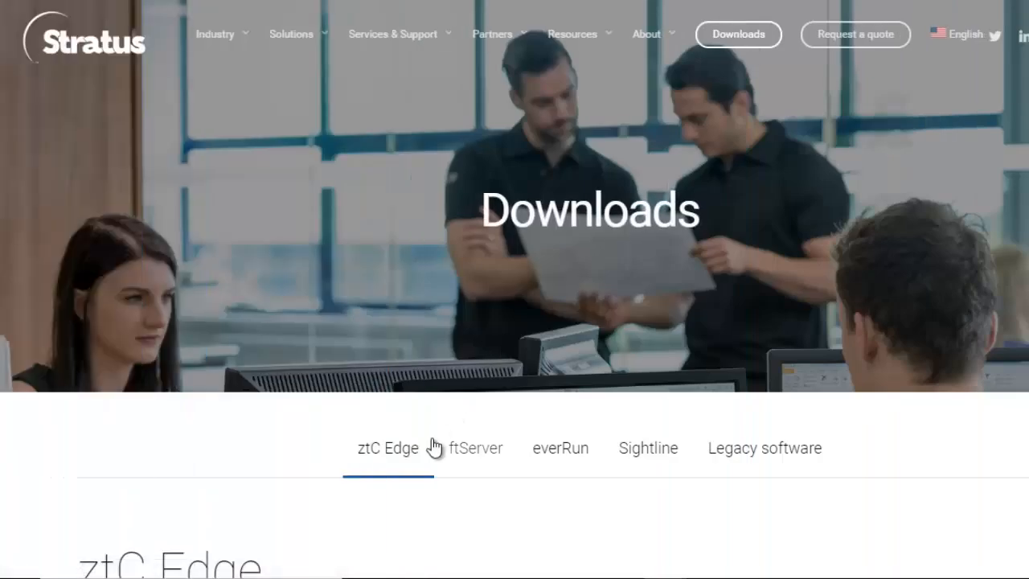
scroll(432, 443, down, 3)
scroll(426, 434, down, 3)
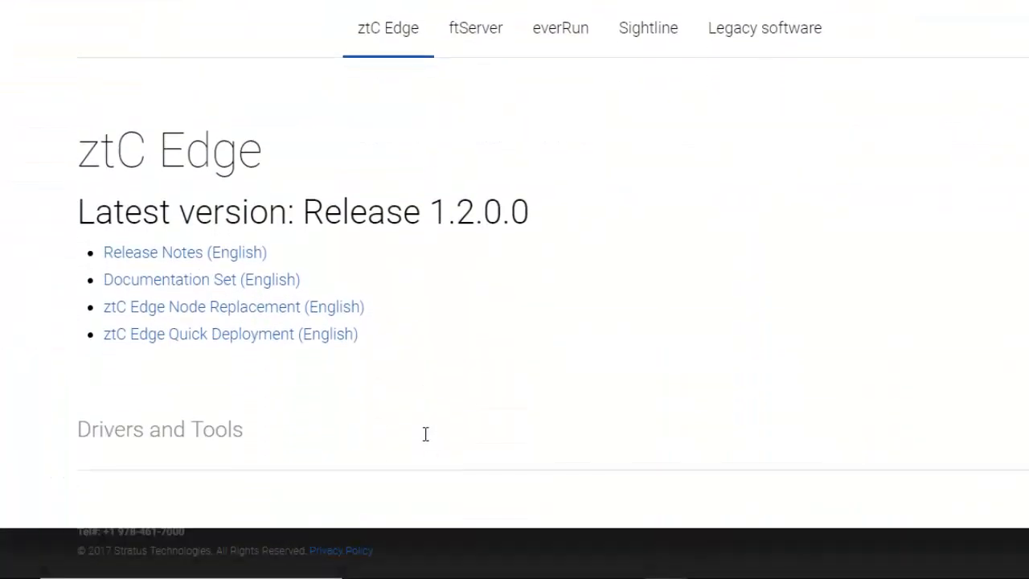
click(224, 442)
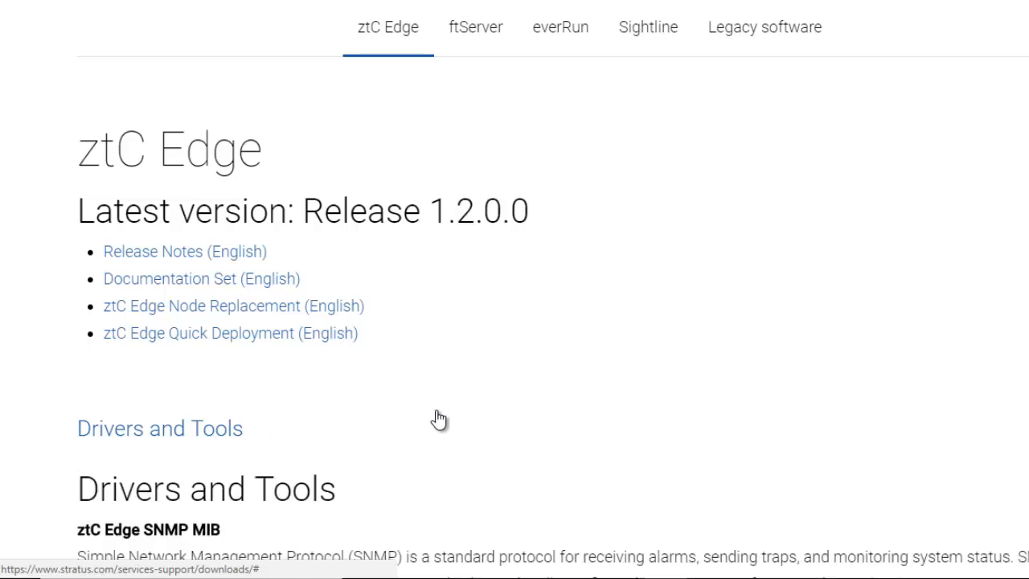
scroll(438, 419, down, 1)
scroll(439, 418, down, 6)
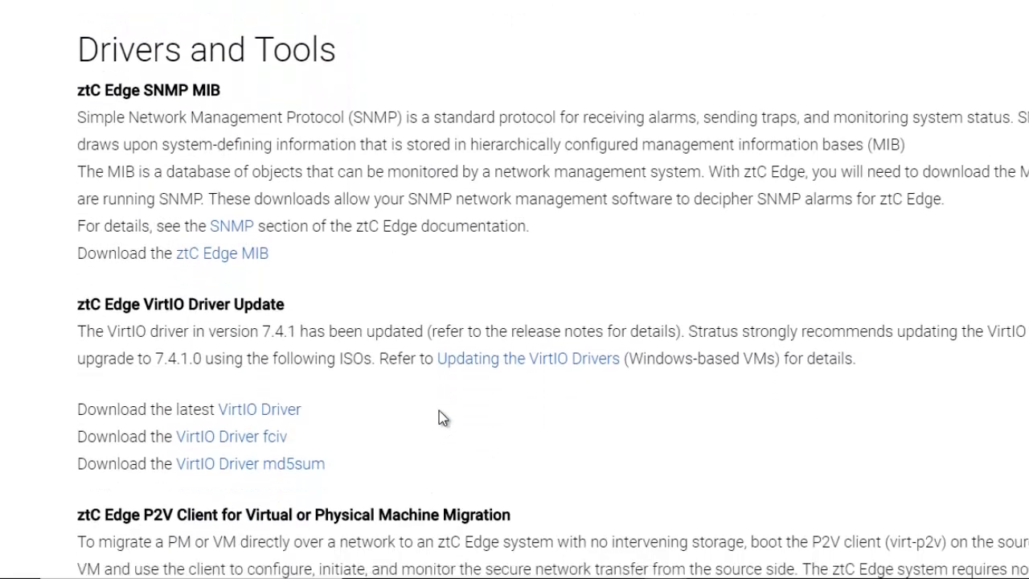
scroll(439, 414, down, 3)
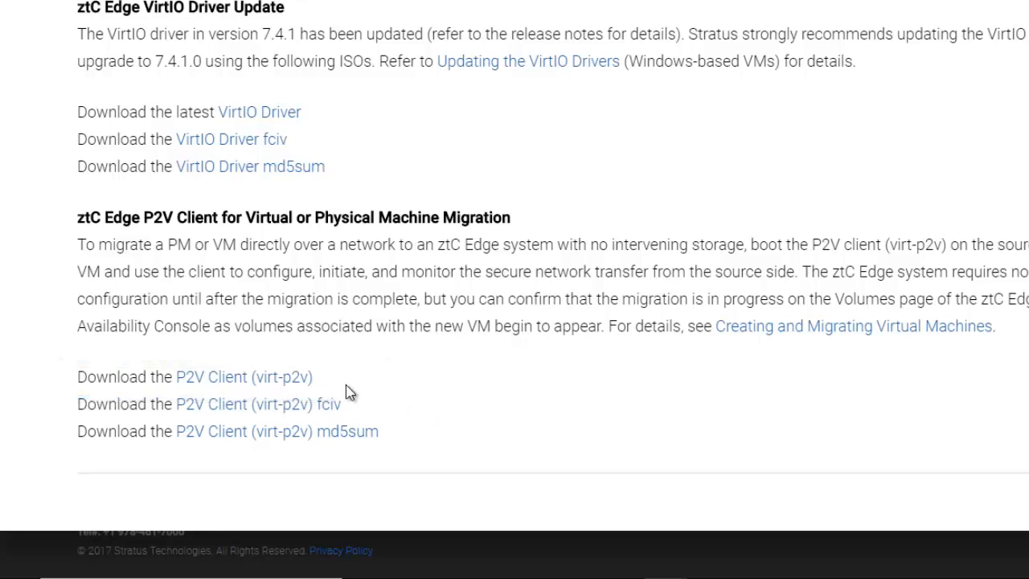
click(217, 388)
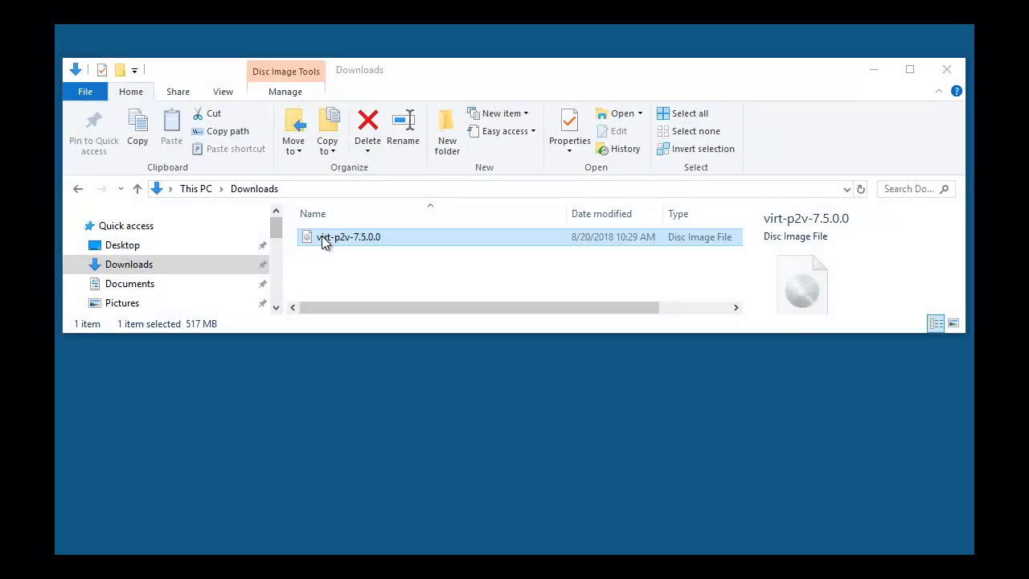
right_click(321, 236)
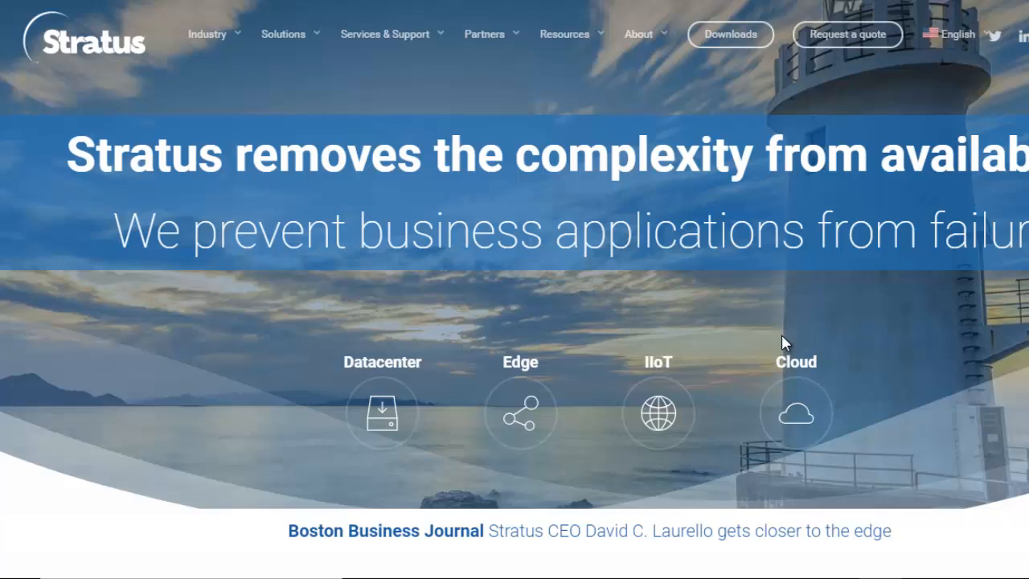
Step: Return to the Stratus downloads page and browse the ztC Edge Drivers and Tools section for the P2V Client entries
click(747, 40)
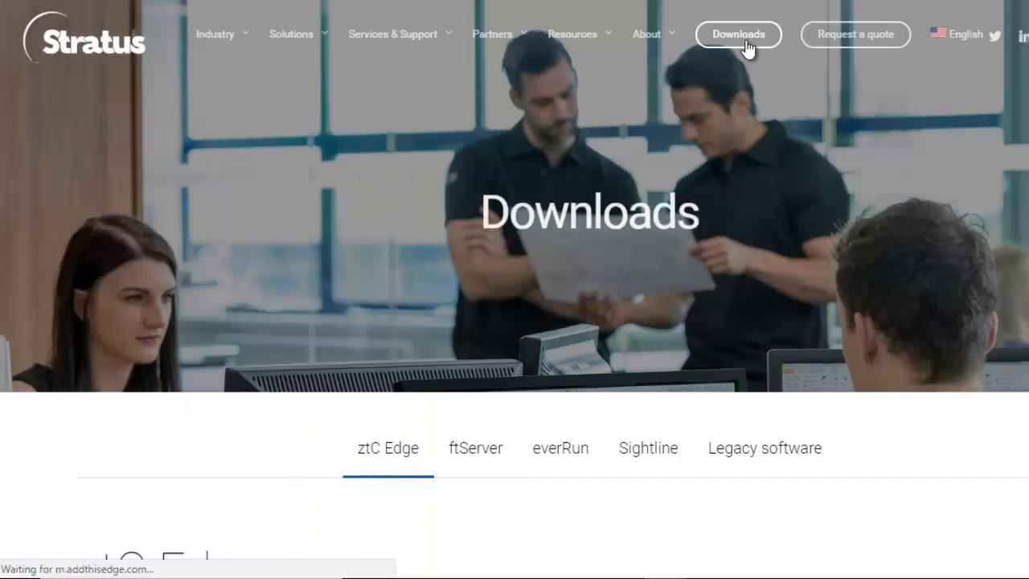
scroll(432, 446, down, 3)
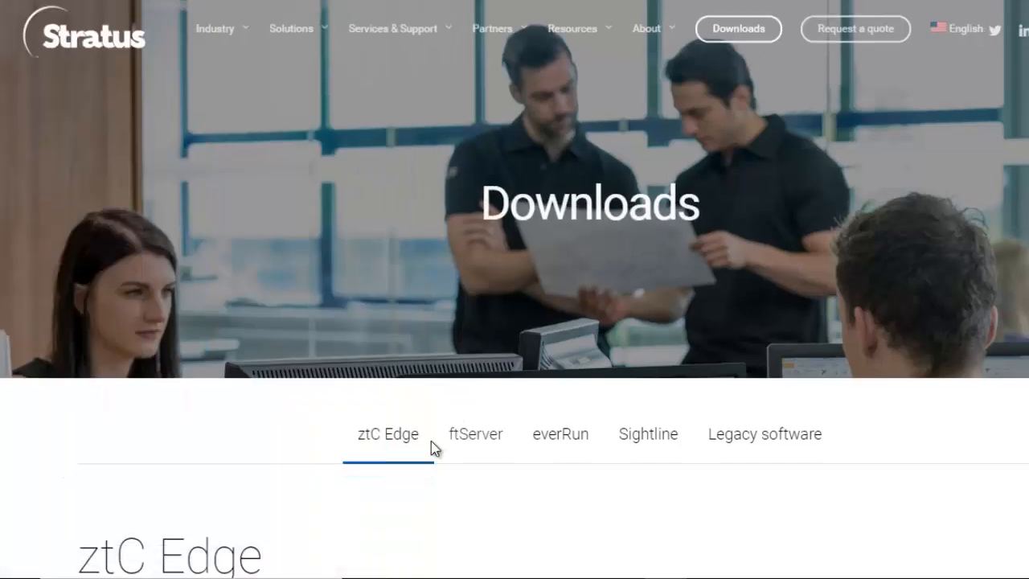
scroll(426, 438, down, 3)
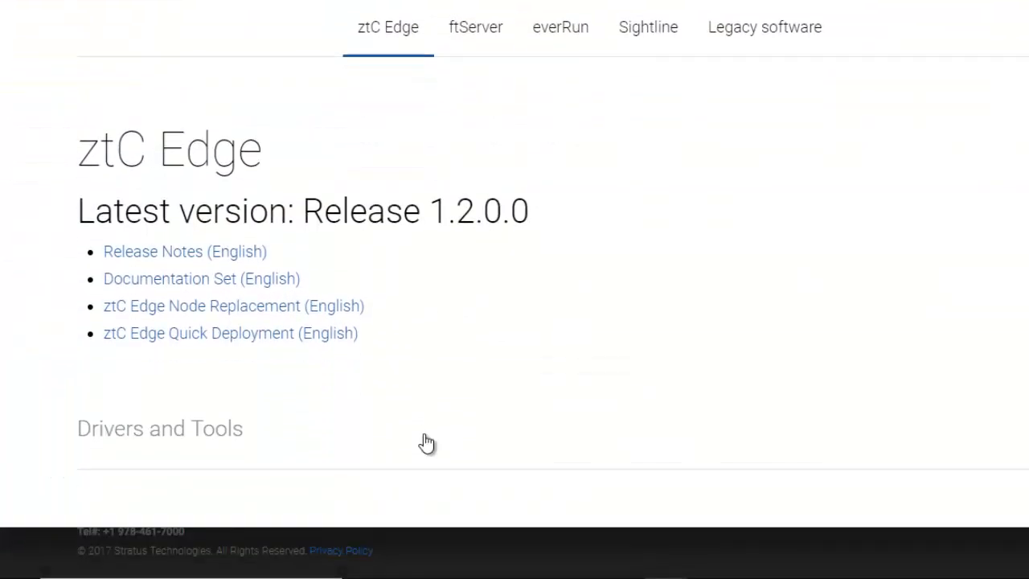
click(214, 442)
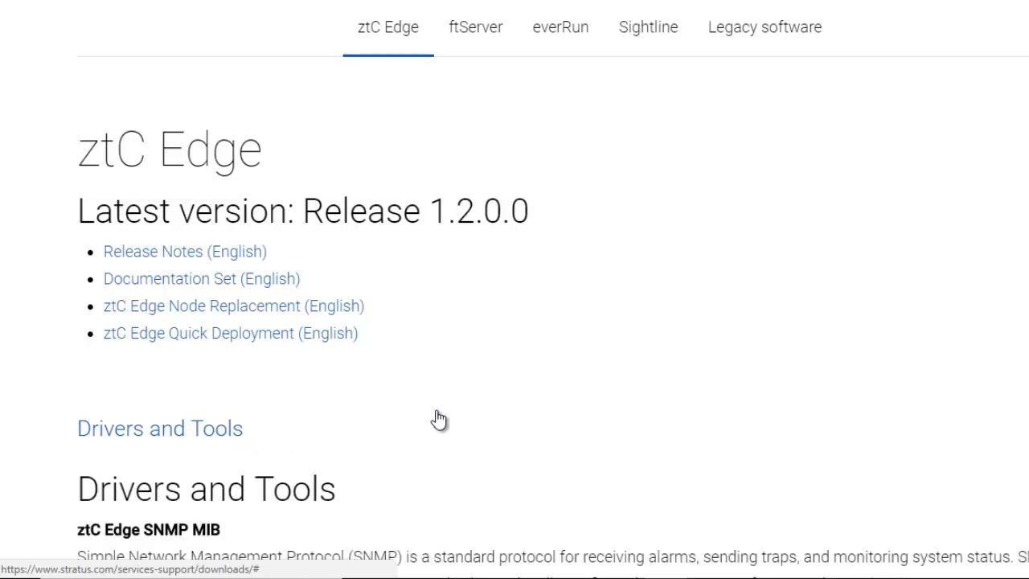
scroll(438, 418, down, 2)
scroll(438, 418, down, 3)
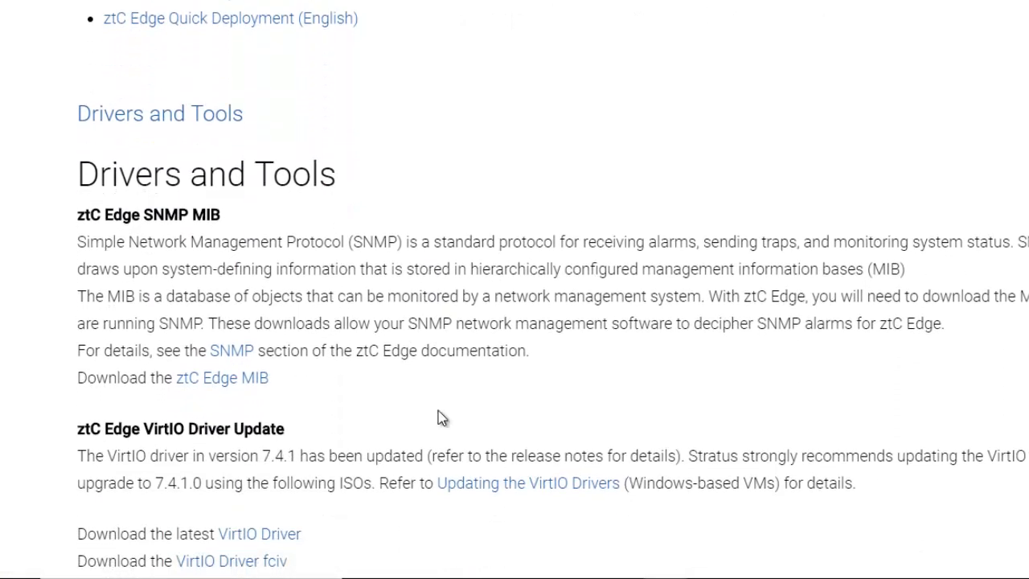
scroll(441, 418, down, 5)
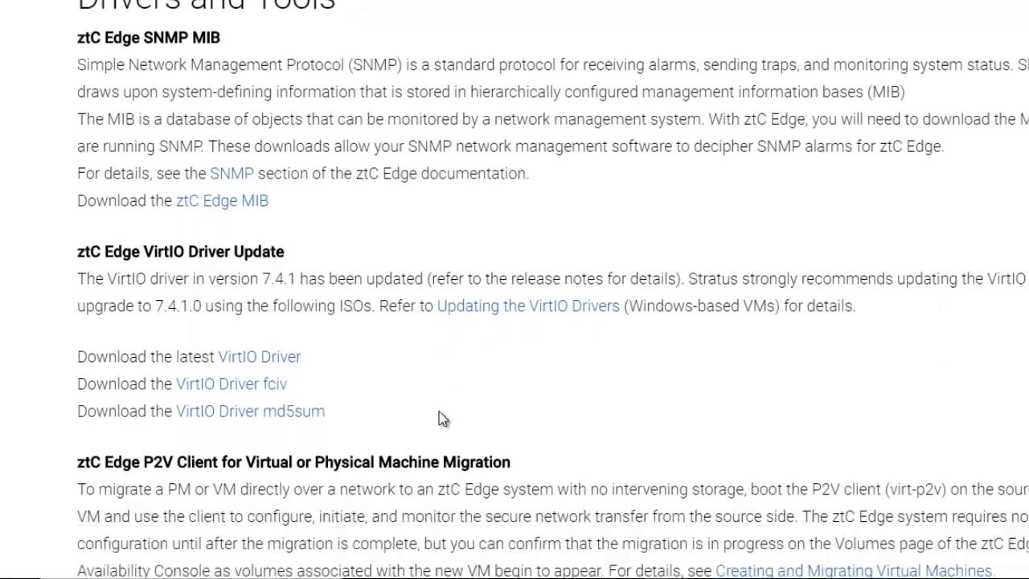
scroll(441, 420, down, 1)
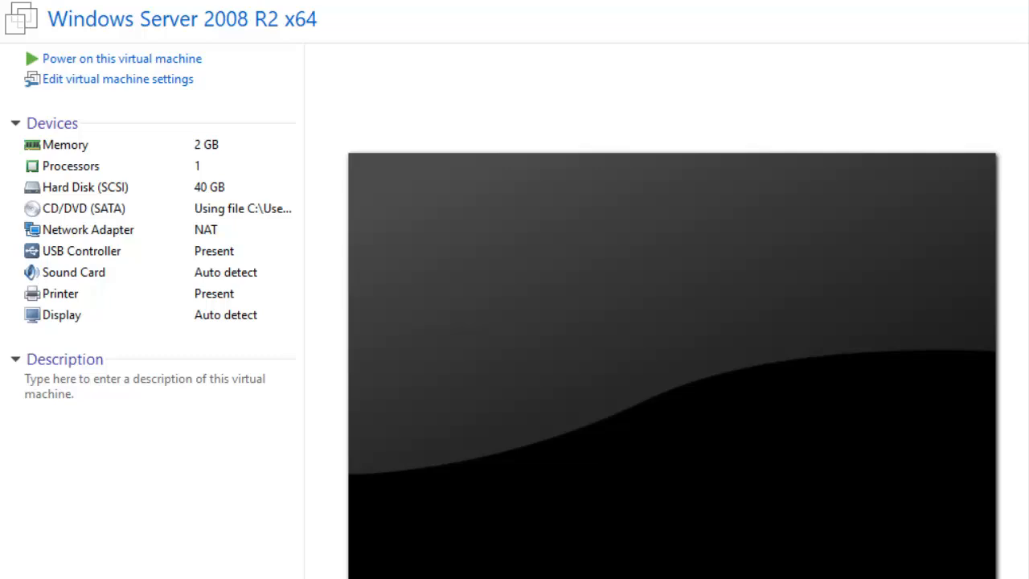
Step: Power on the Windows Server 2008 R2 x64 machine and connect virt-p2v to conversion server 10.6.10.250 as root, entering the account password
click(181, 63)
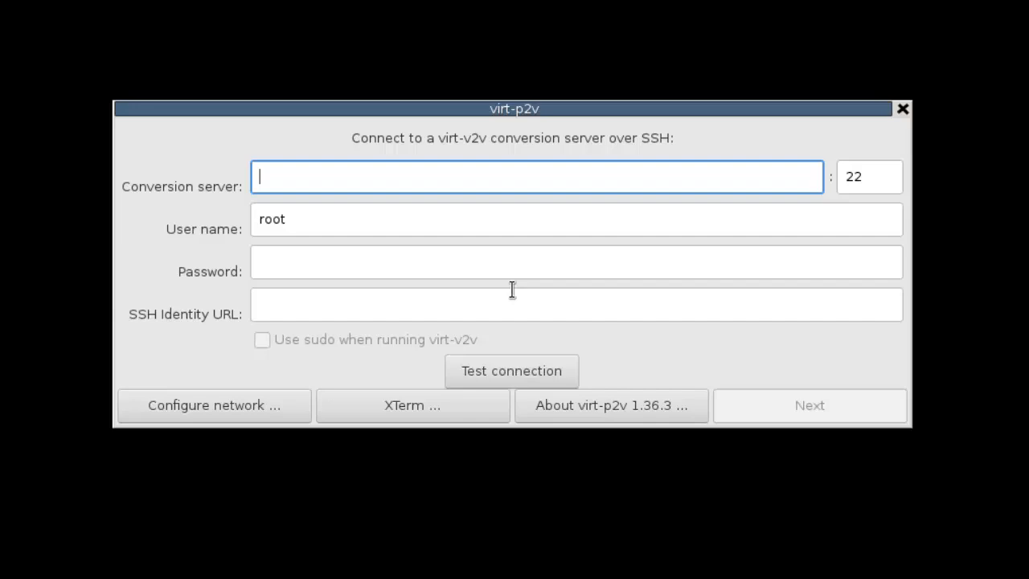
text(10.6.10.250)
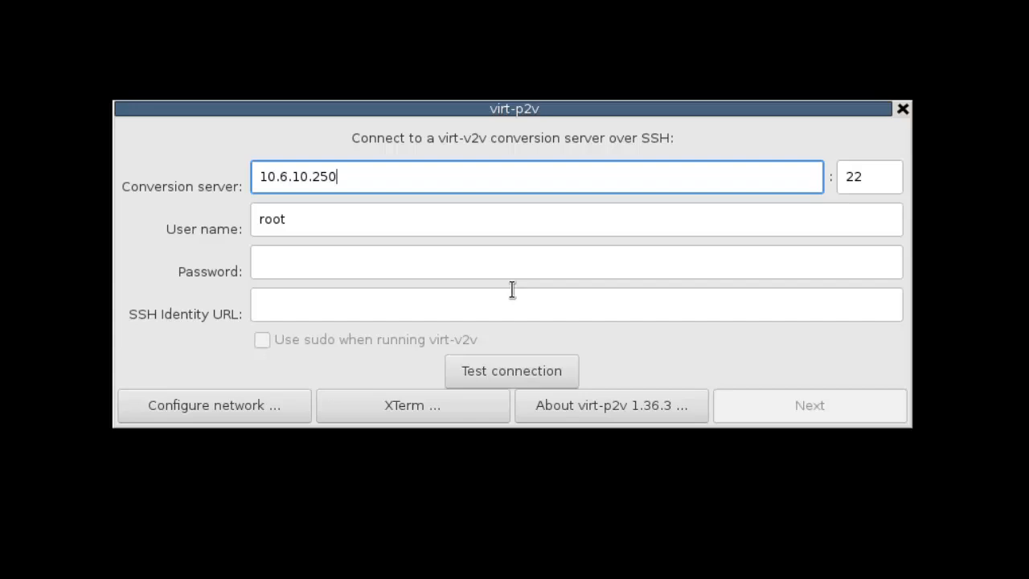
key(Tab)
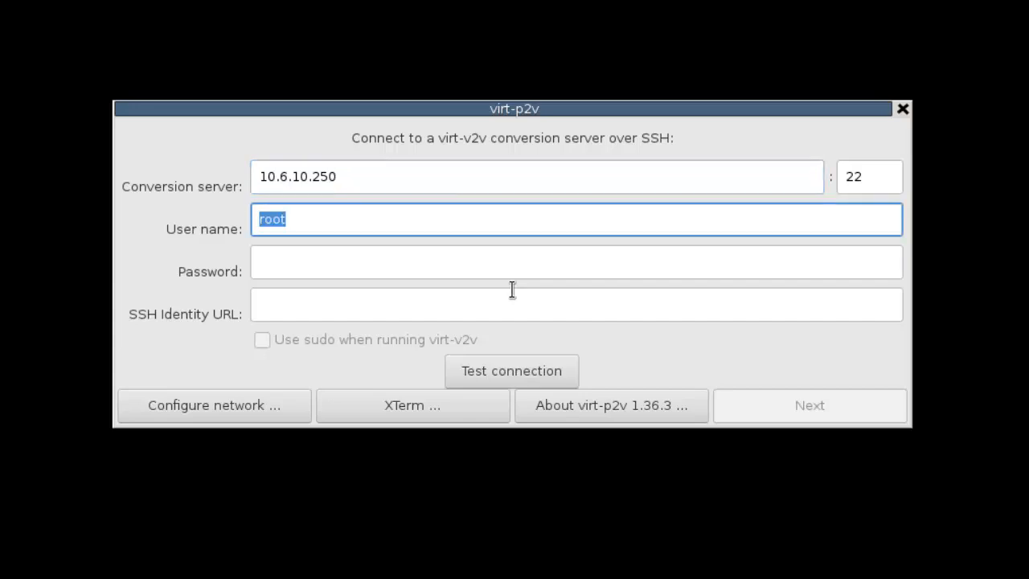
key(Tab)
text(••••)
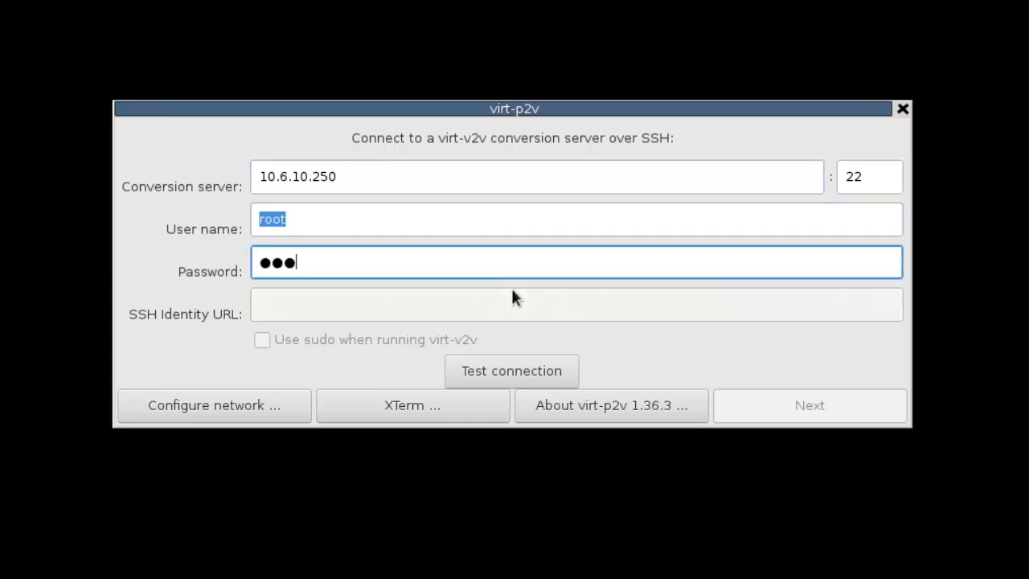
text(•••••••)
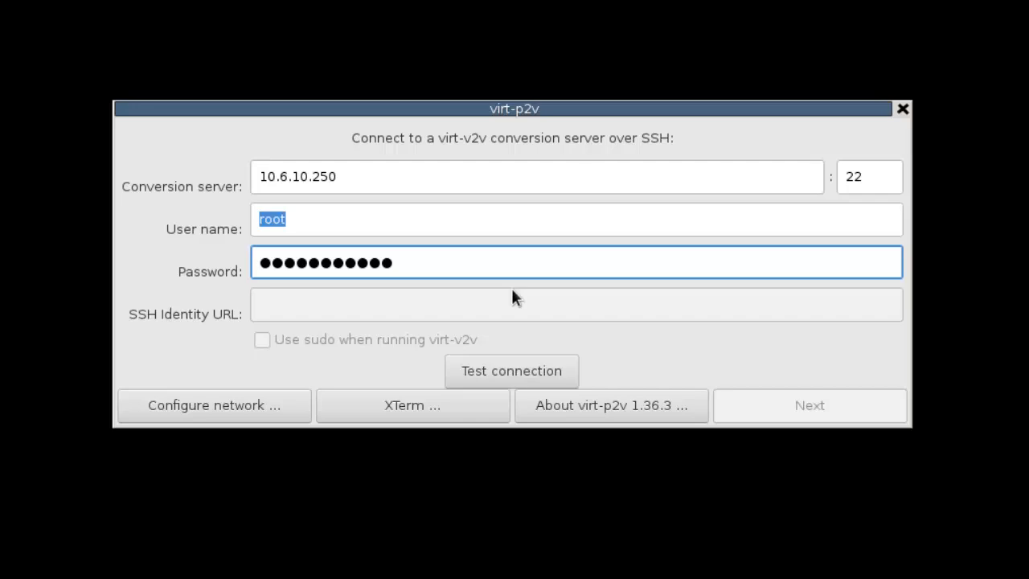
click(465, 368)
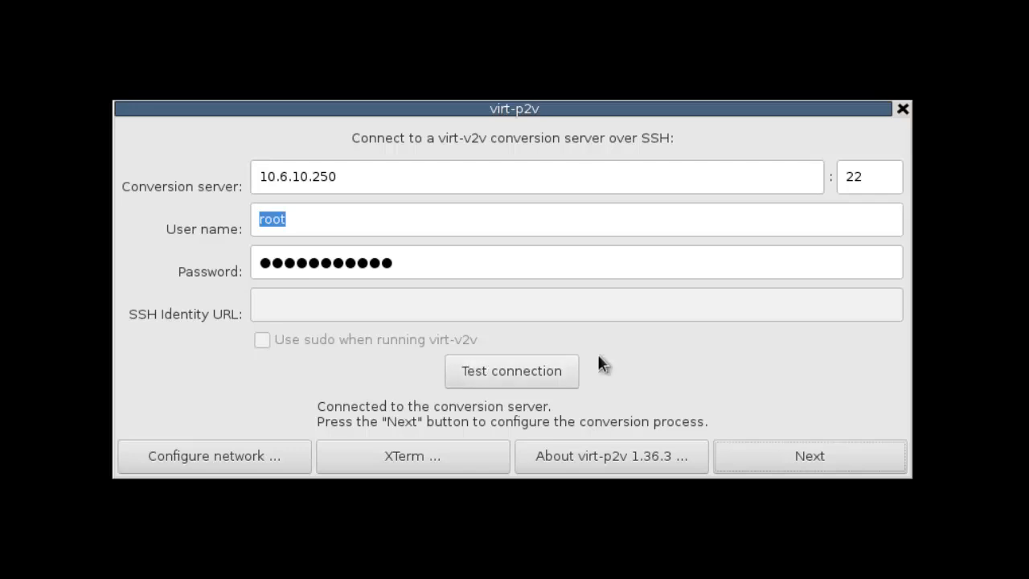
click(787, 455)
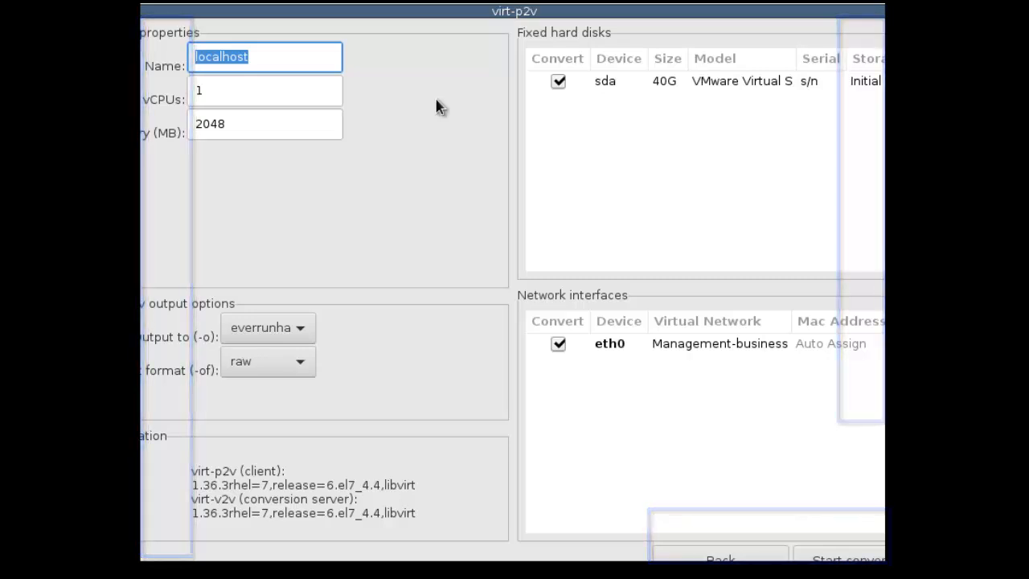
Step: Configure the target as AccountingVM with 2 vCPUs and 4096 MB of memory, and start the conversion
text(Accoun)
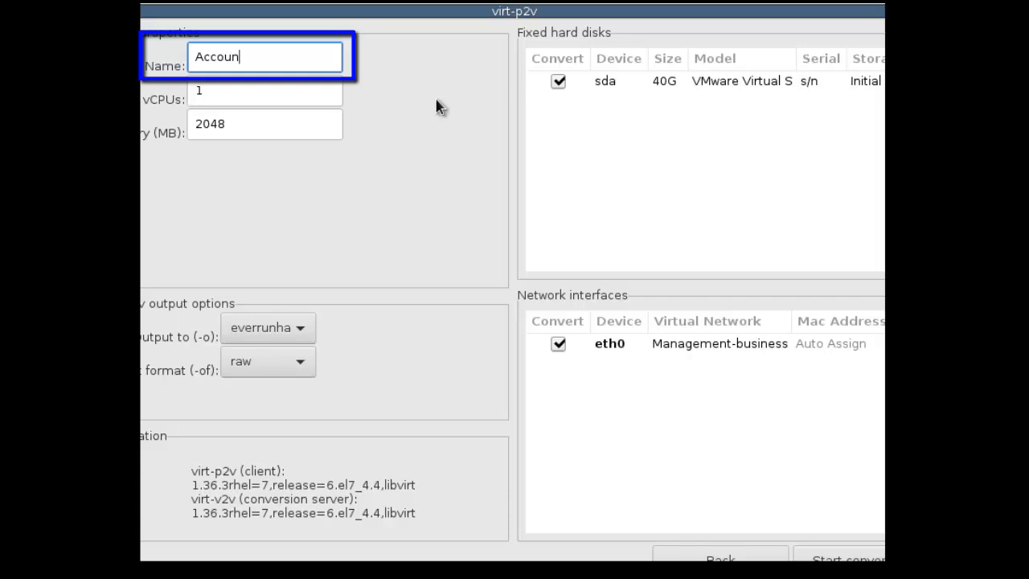
text(tingVM)
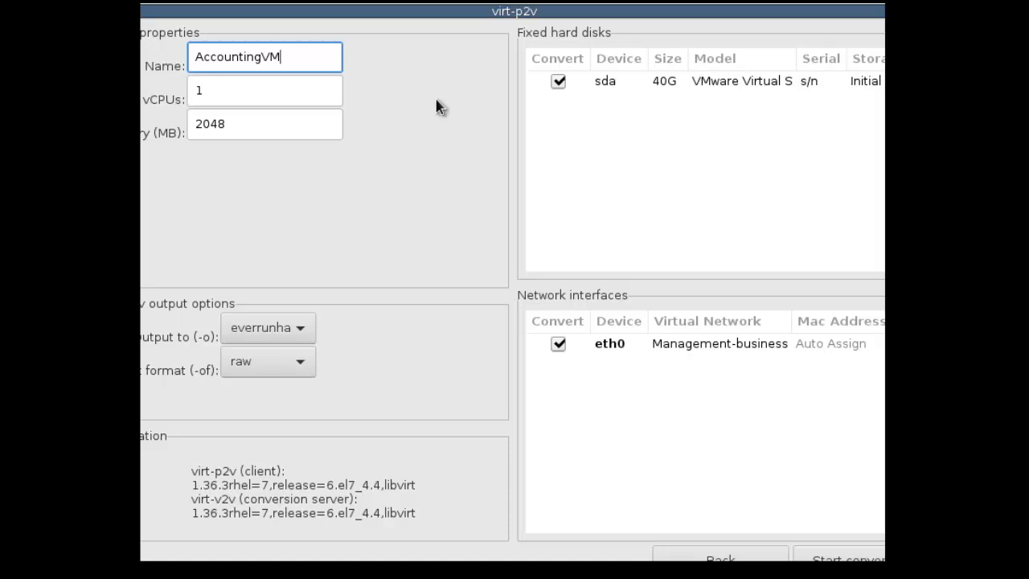
key(Tab)
text(2)
key(Tab)
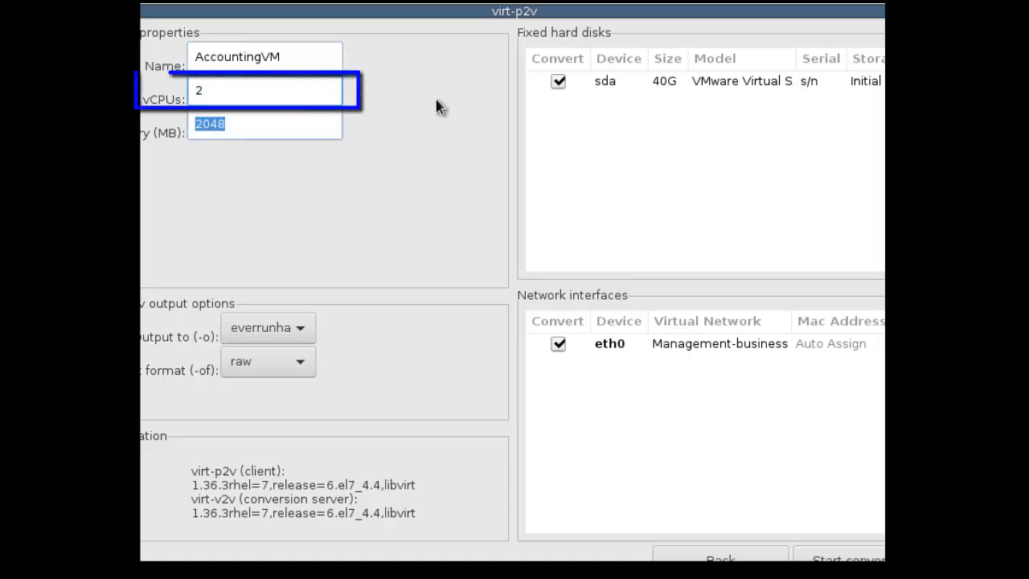
text(4096)
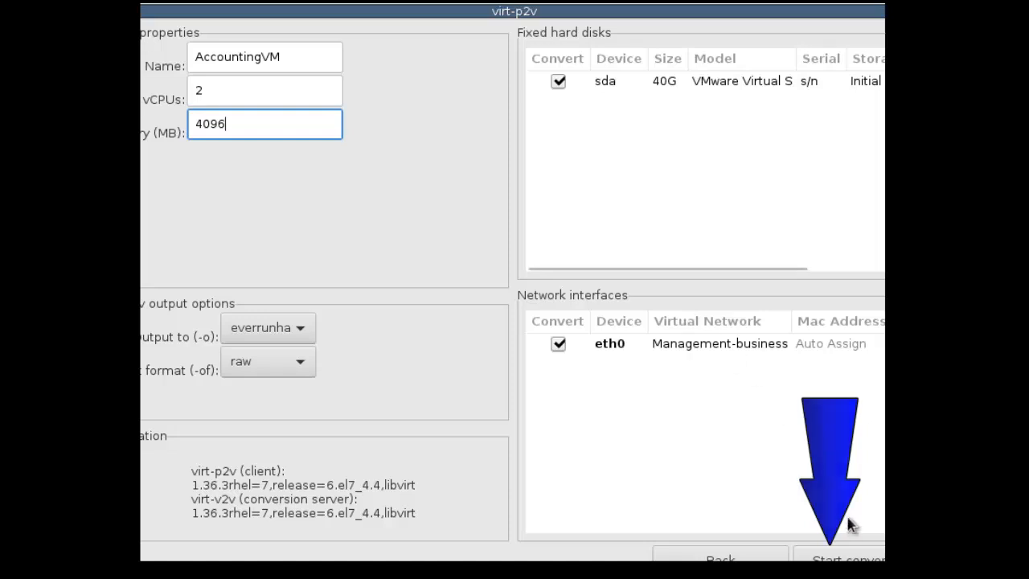
click(857, 563)
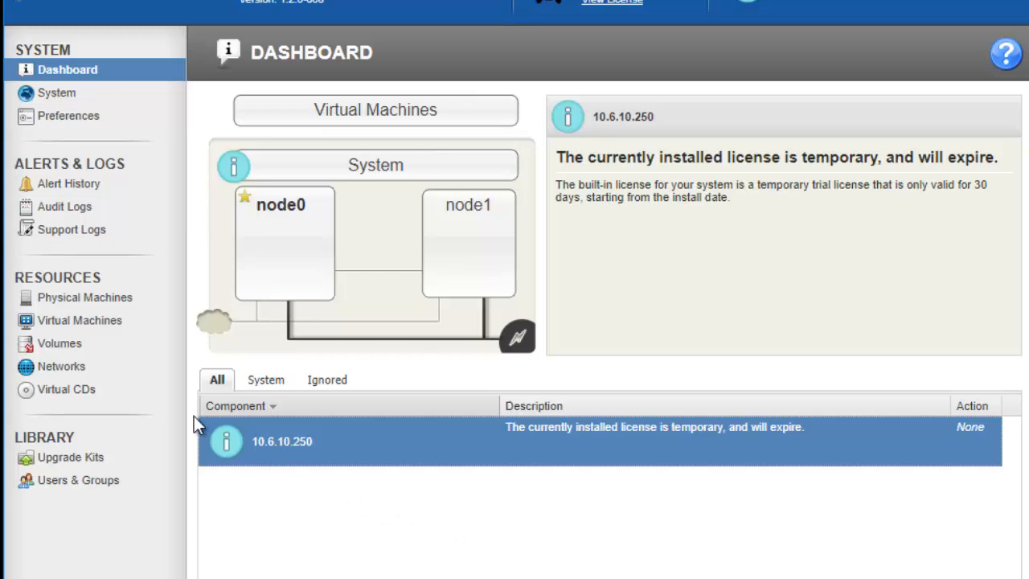
Step: Switch to the ztC Edge console and check the virtual machines and volumes for the migration
click(98, 330)
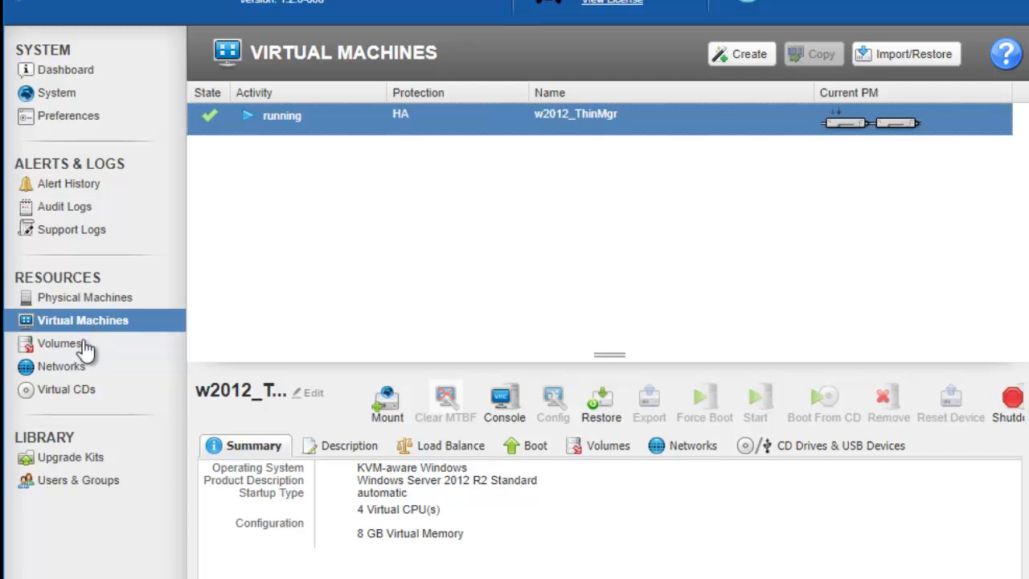
click(60, 344)
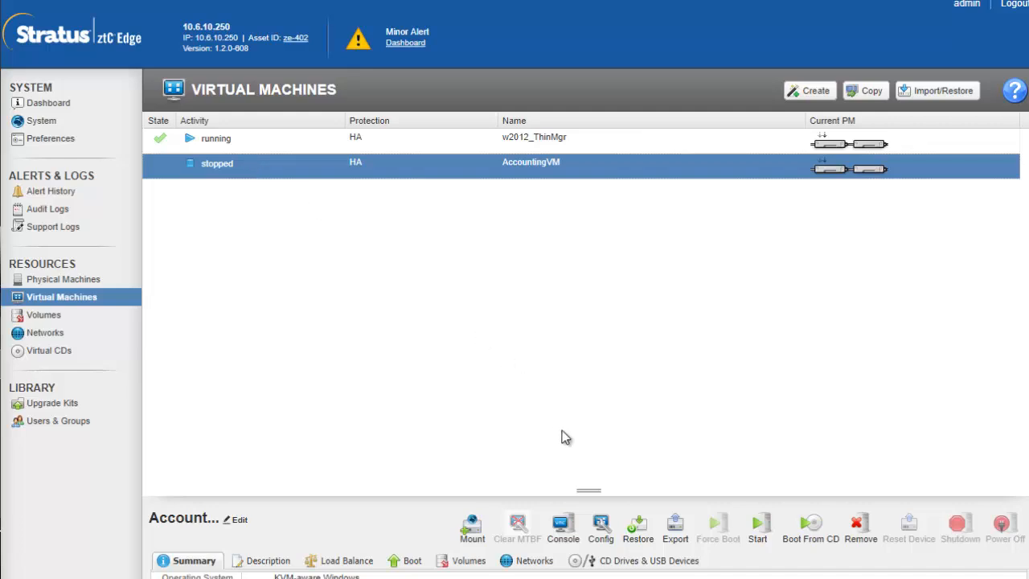
Step: Review AccountingVM's reprovisioning settings for vCPUs, memory, volumes and networks, through to the configuration summary
click(603, 526)
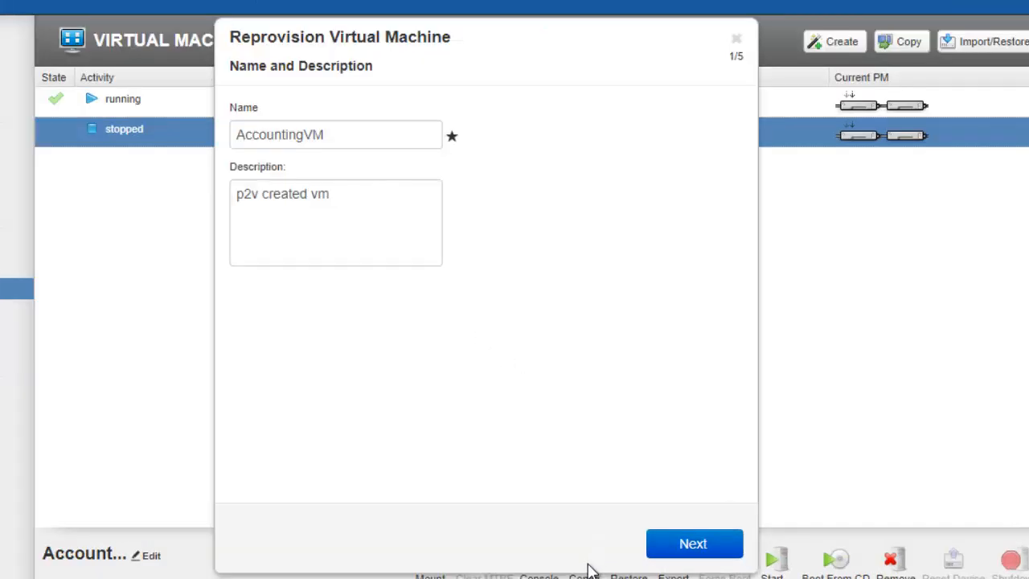
click(675, 552)
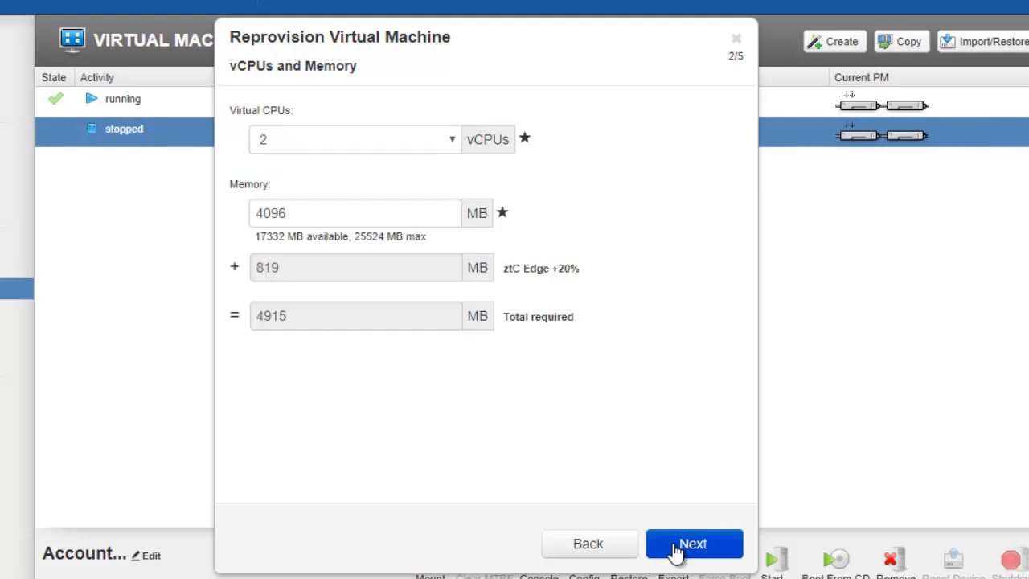
click(675, 552)
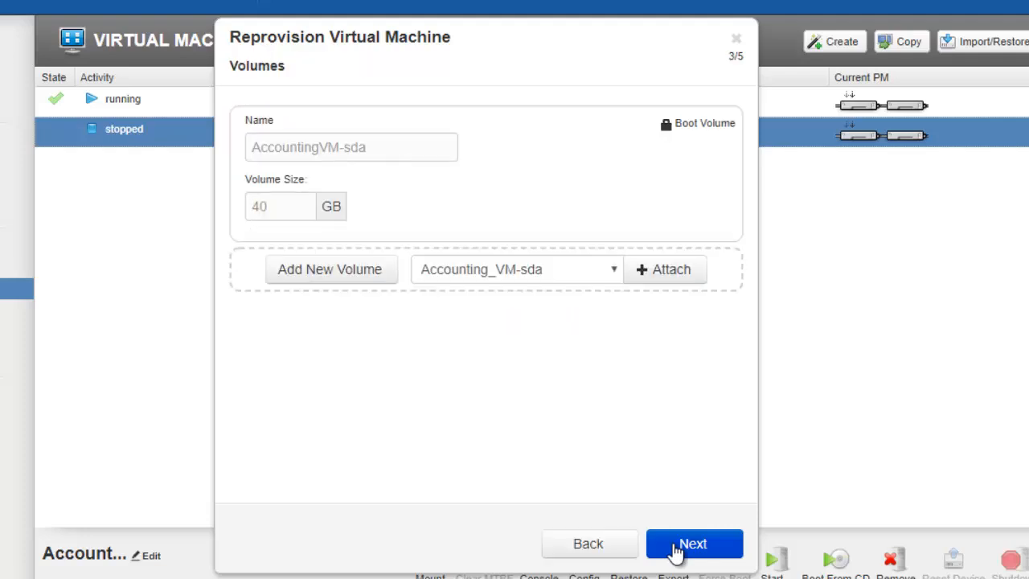
click(675, 551)
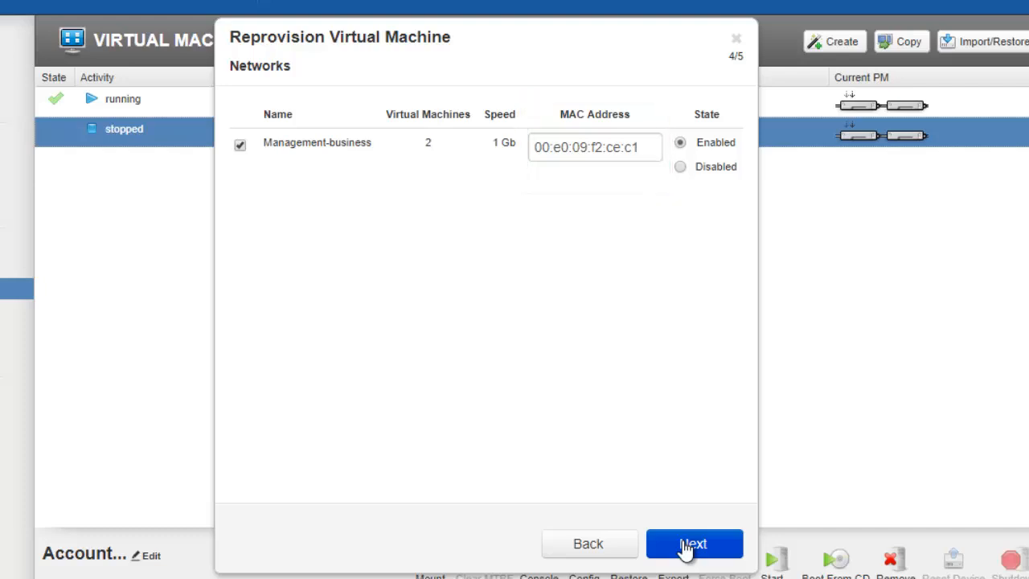
click(688, 548)
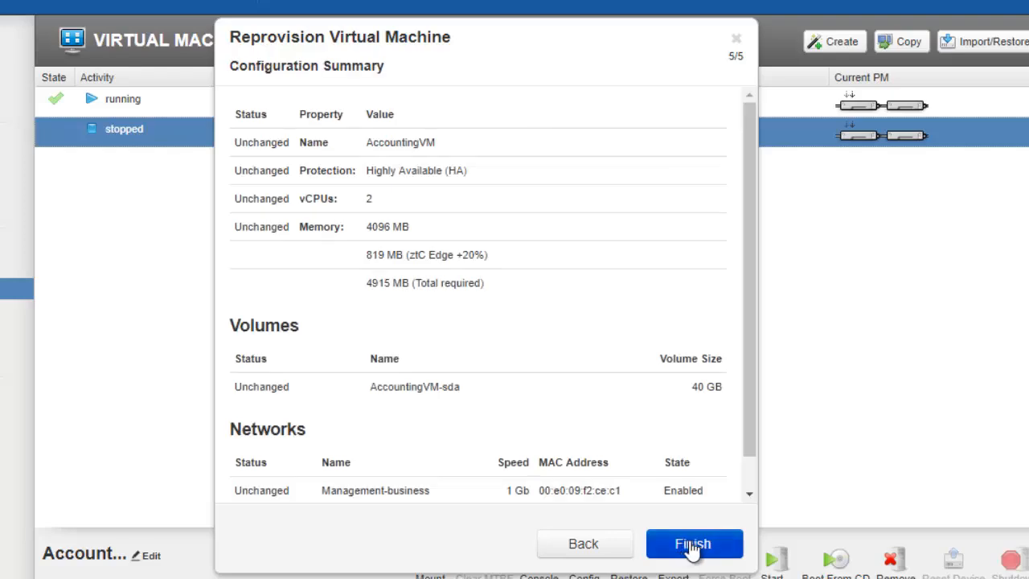
scroll(751, 474, down, 1)
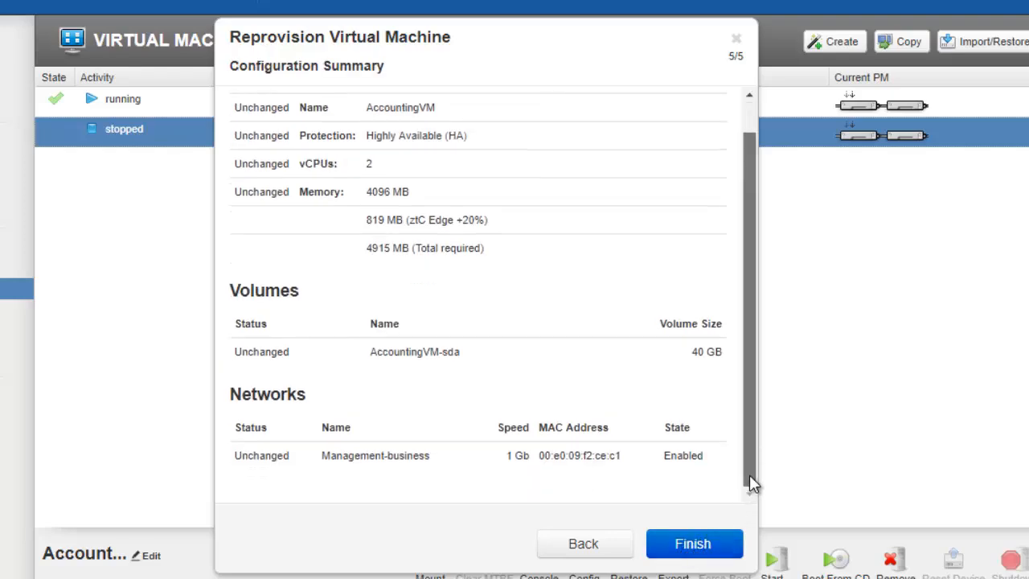
scroll(748, 450, up, 1)
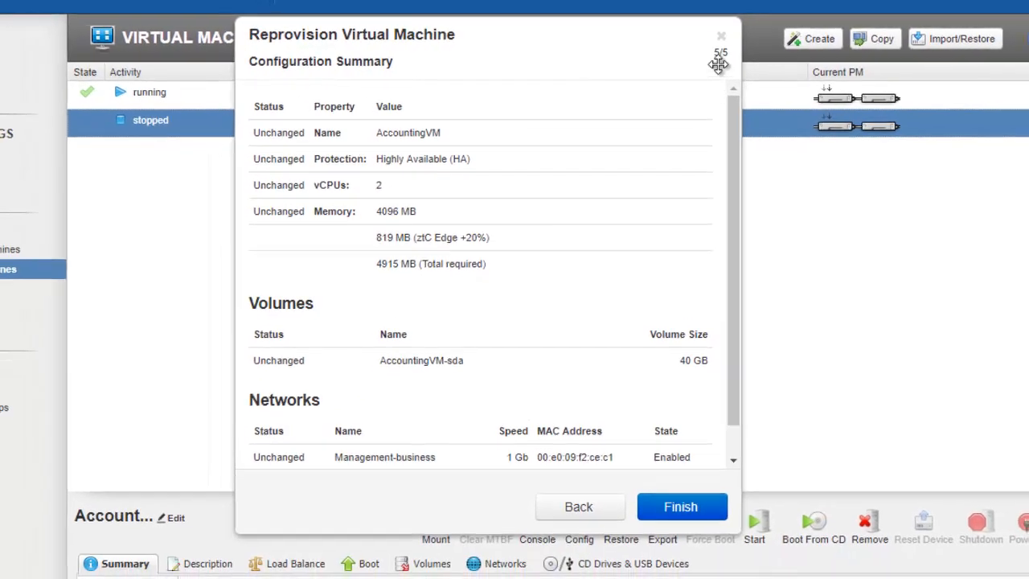
Step: Start AccountingVM and open its console, dismissing the Initial Configuration Tasks and Shutdown Event Tracker windows
click(725, 36)
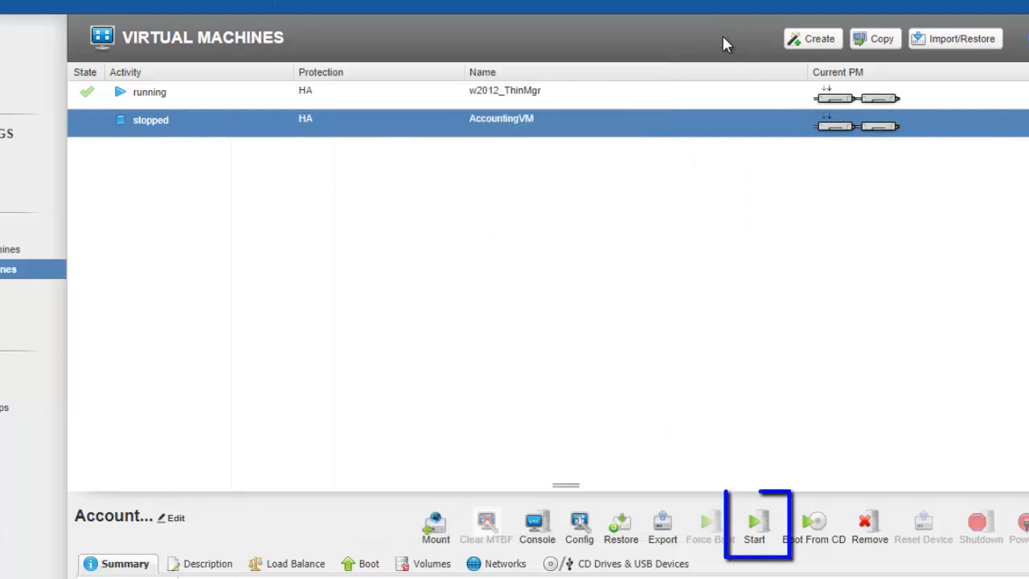
click(757, 524)
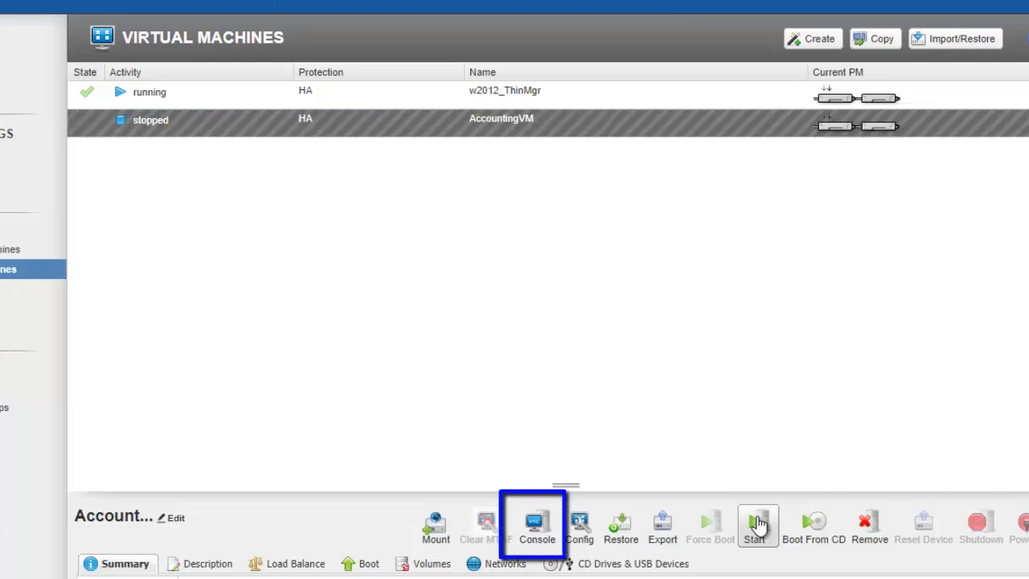
click(535, 528)
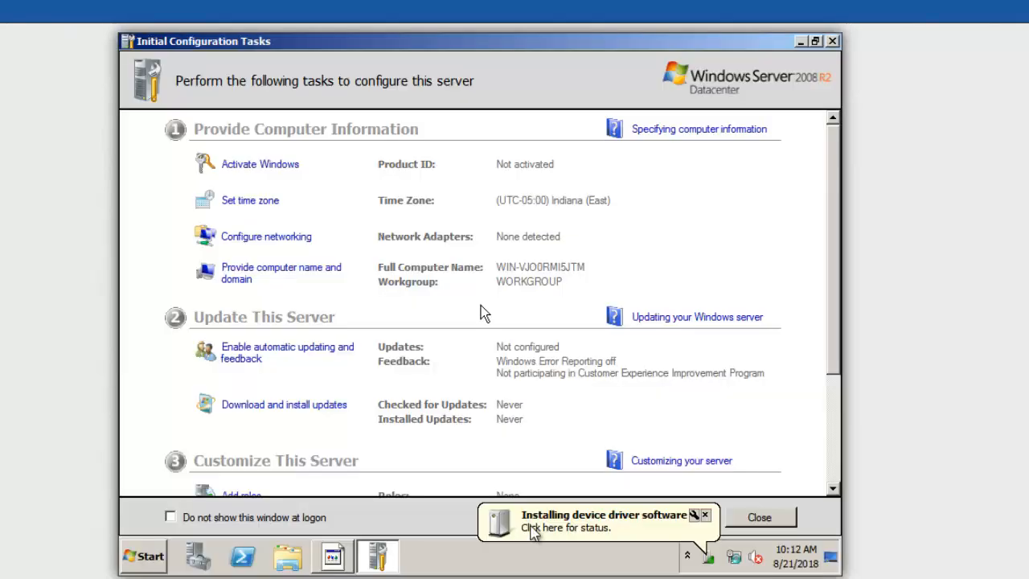
click(835, 41)
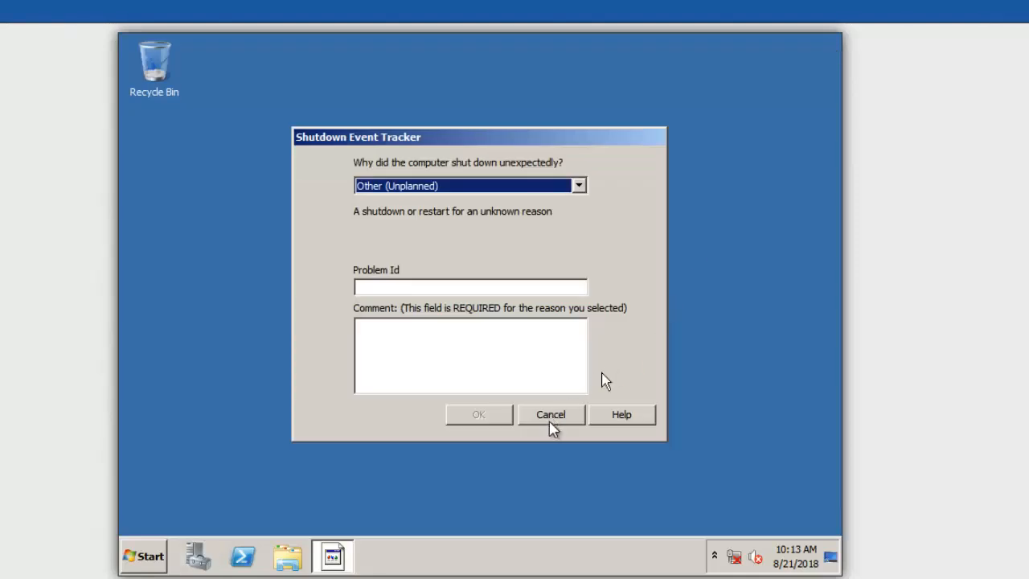
click(550, 414)
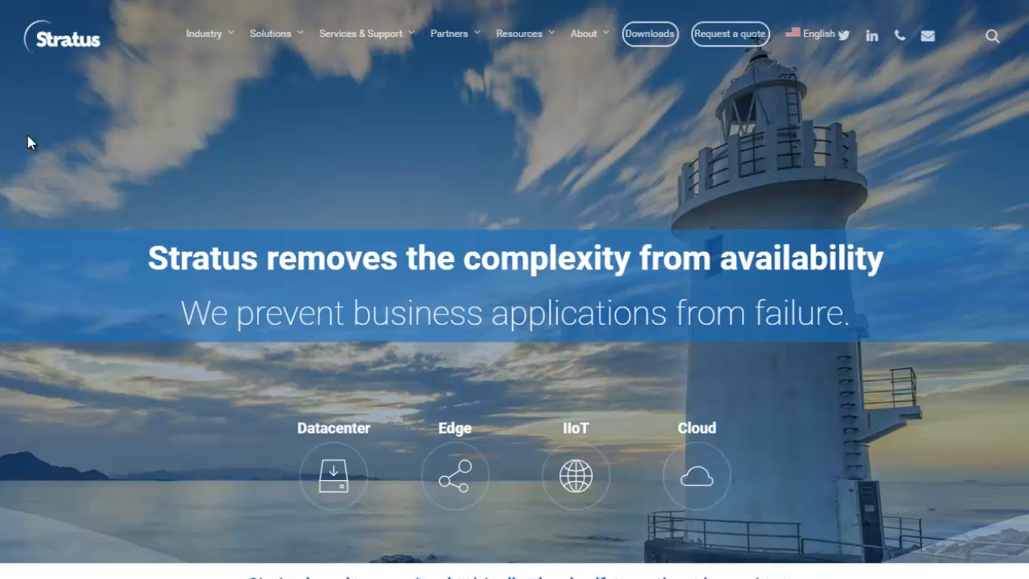
Step: Switch to the Stratus website and download the latest VirtIO driver from the ztC Edge Drivers and Tools downloads
click(658, 36)
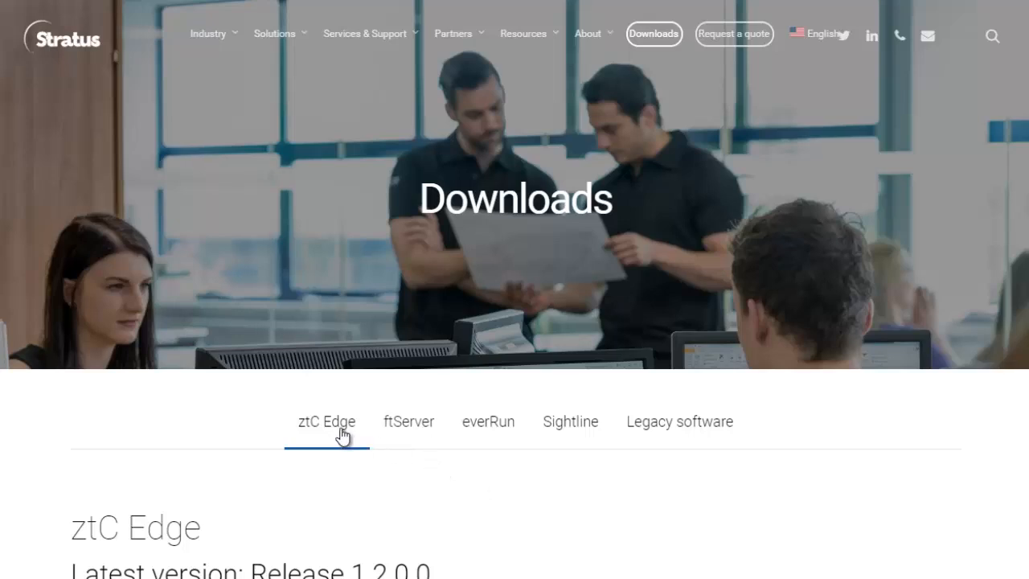
scroll(472, 492, down, 3)
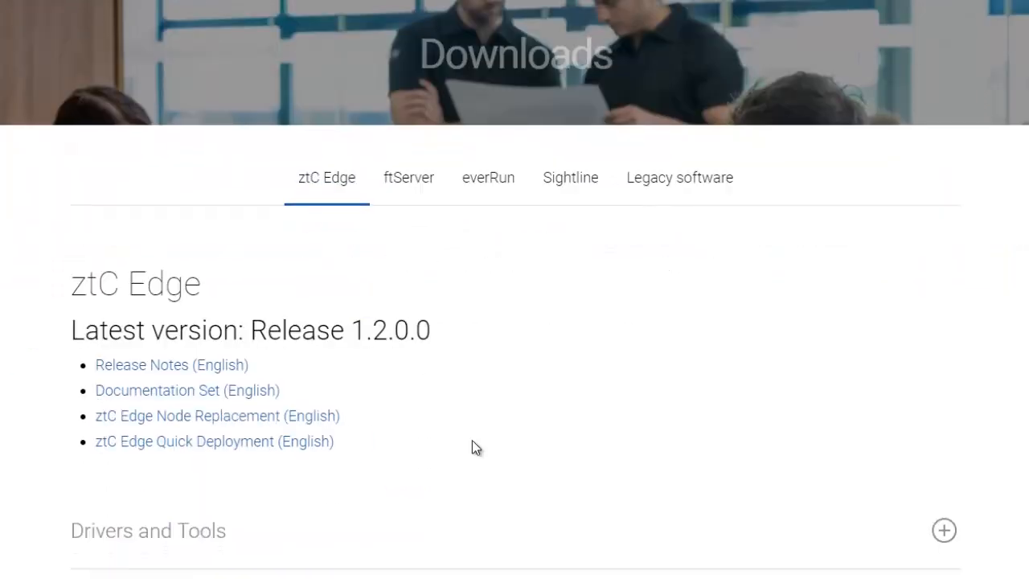
click(209, 537)
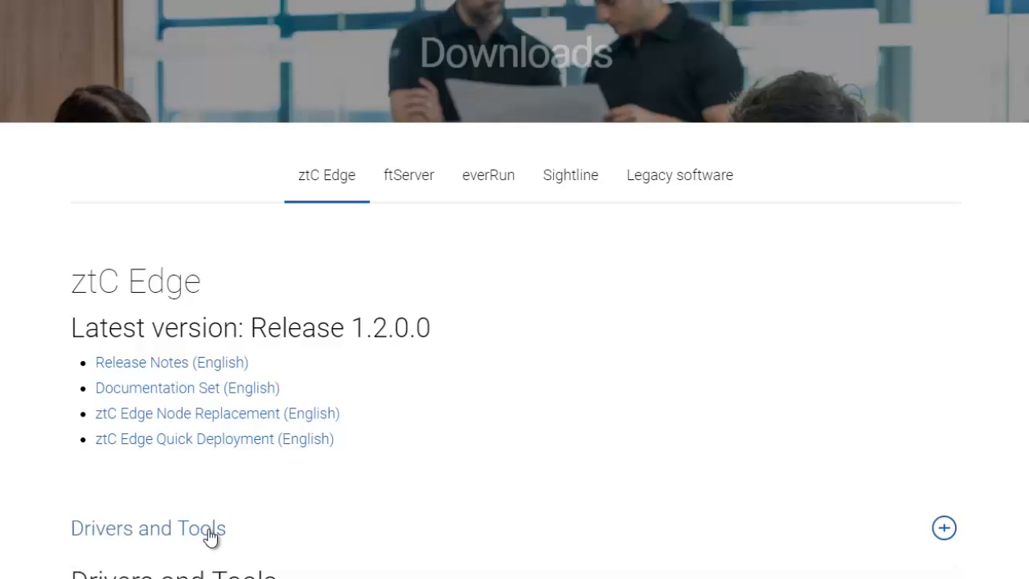
scroll(386, 533, down, 4)
scroll(393, 532, down, 3)
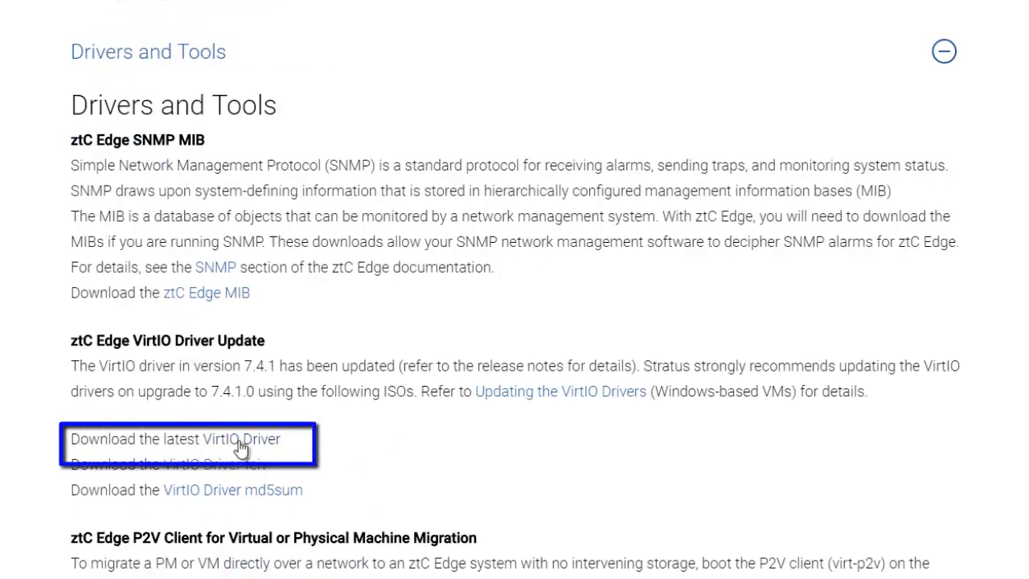
click(239, 439)
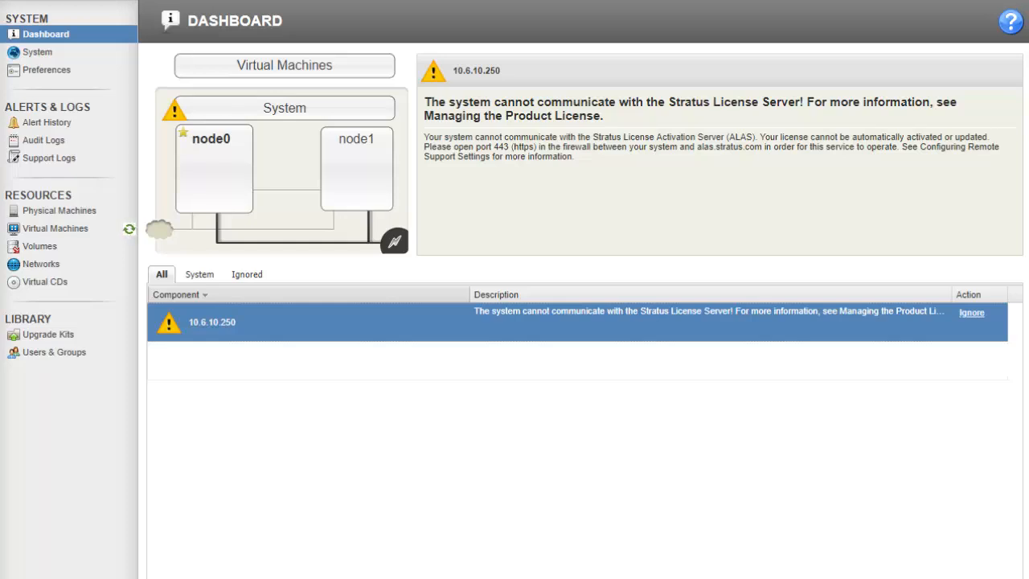
Step: Switch to the ztC Edge console and create a virtual CD named VirtIO_CD by uploading virtio-win-0.1.141.iso
click(63, 288)
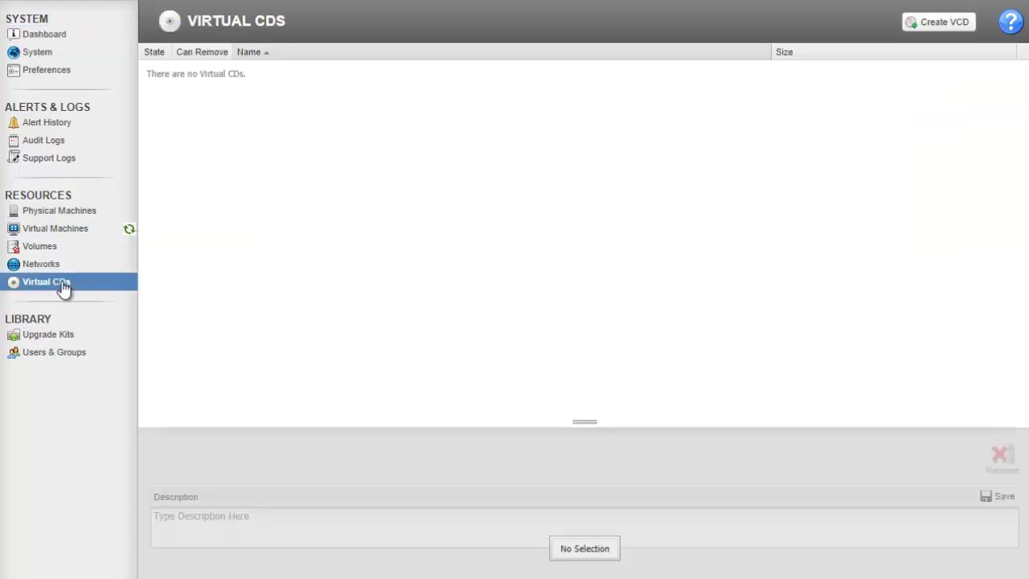
click(930, 29)
click(448, 93)
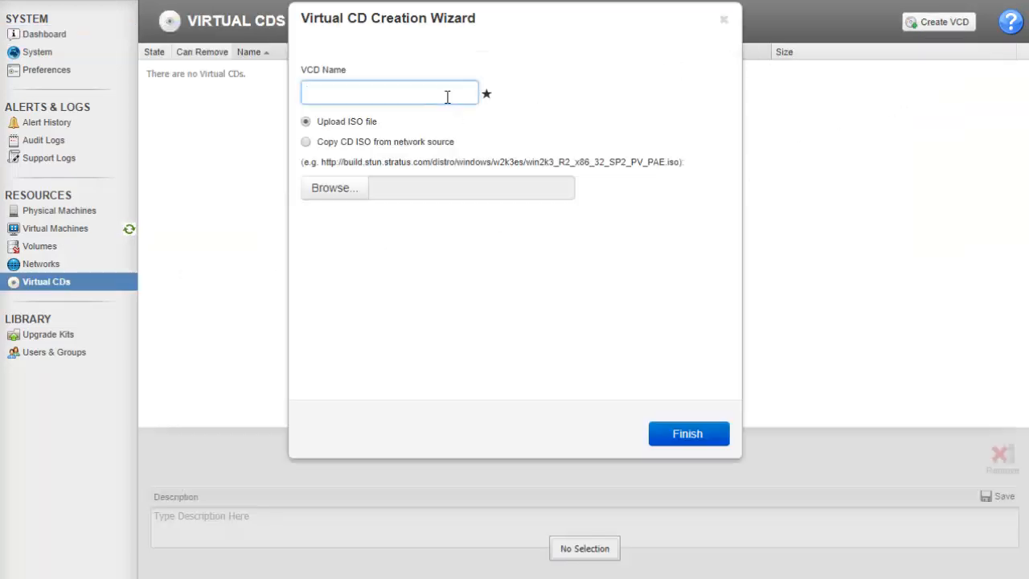
text(VirtIO_CD)
click(378, 127)
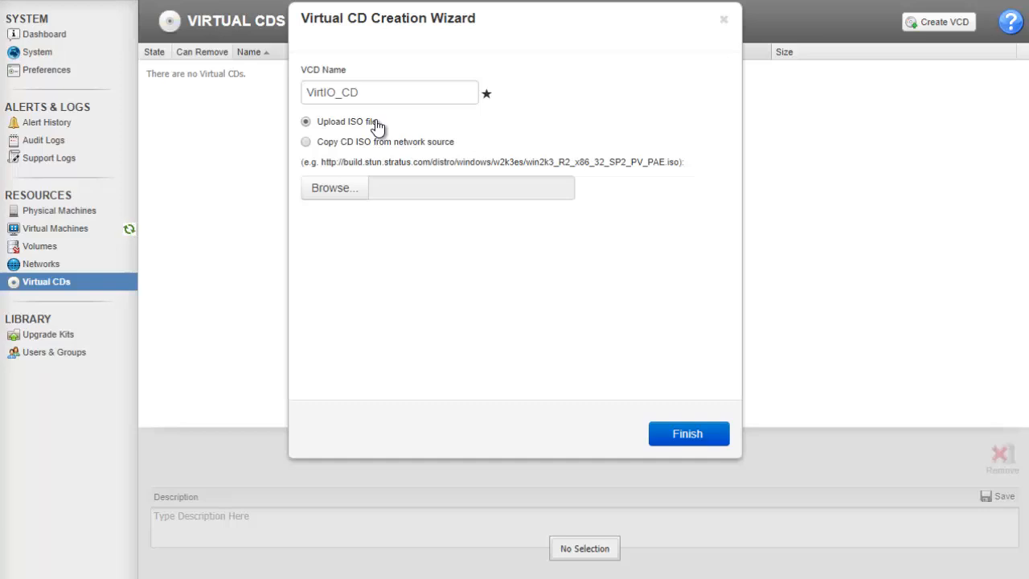
click(351, 197)
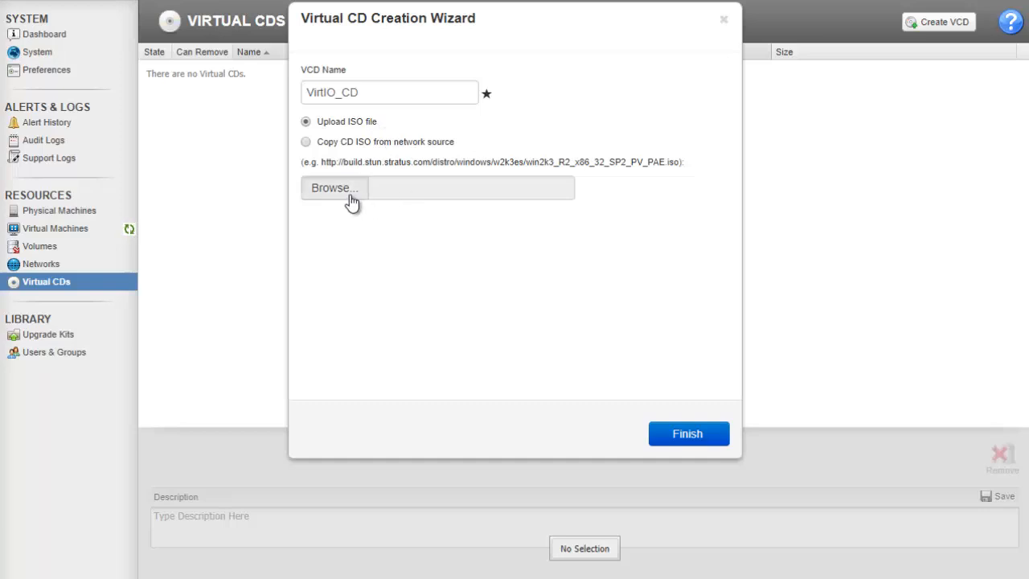
click(217, 52)
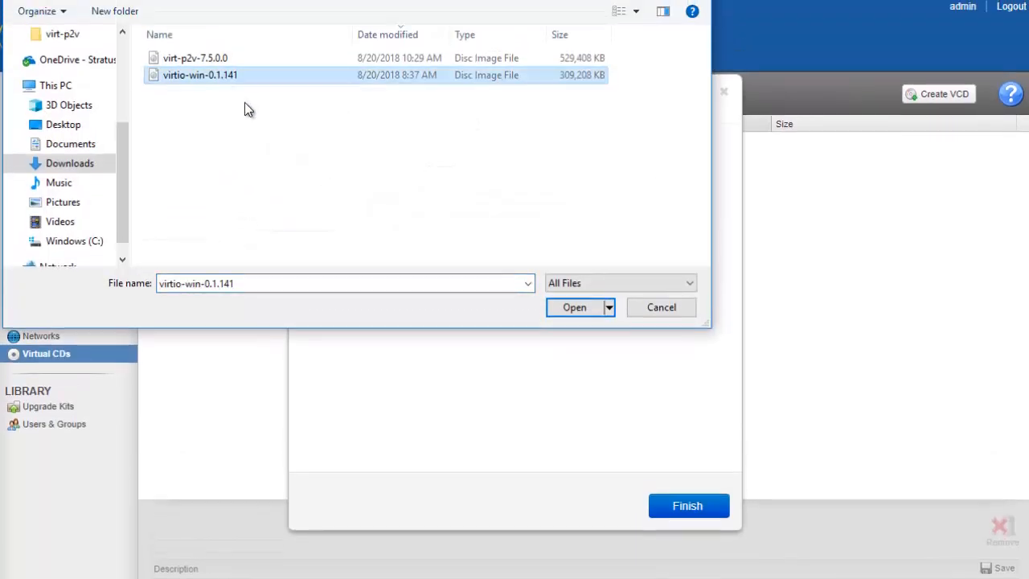
click(575, 311)
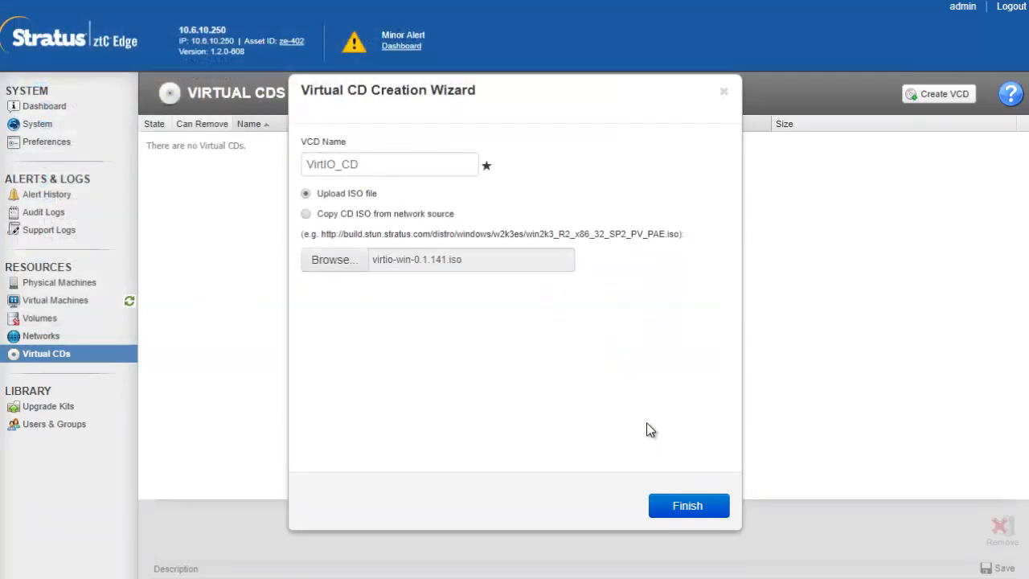
click(685, 508)
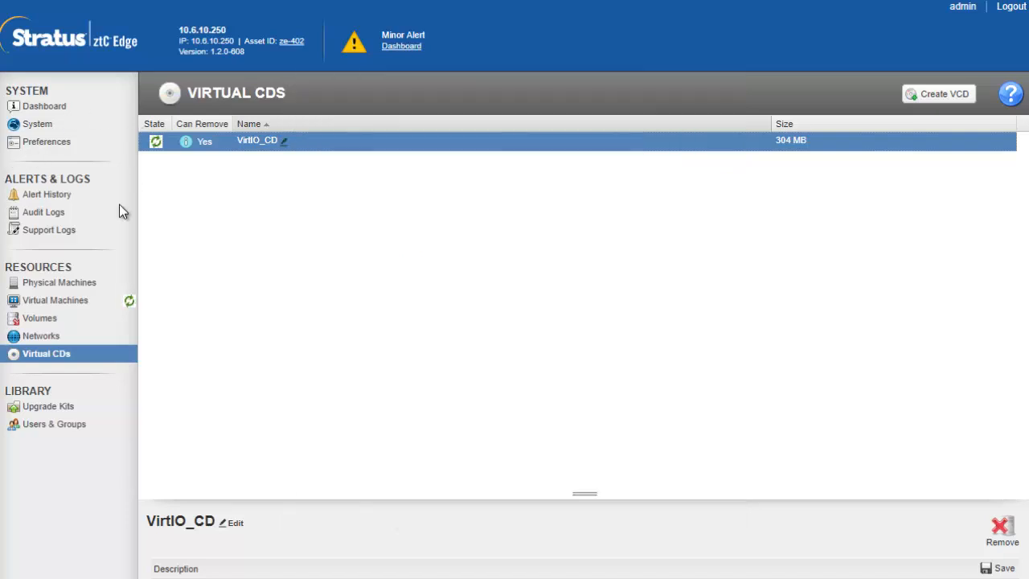
Step: Insert the VirtIO_CD virtual CD into AccountingVM's CD-ROM drive
click(84, 303)
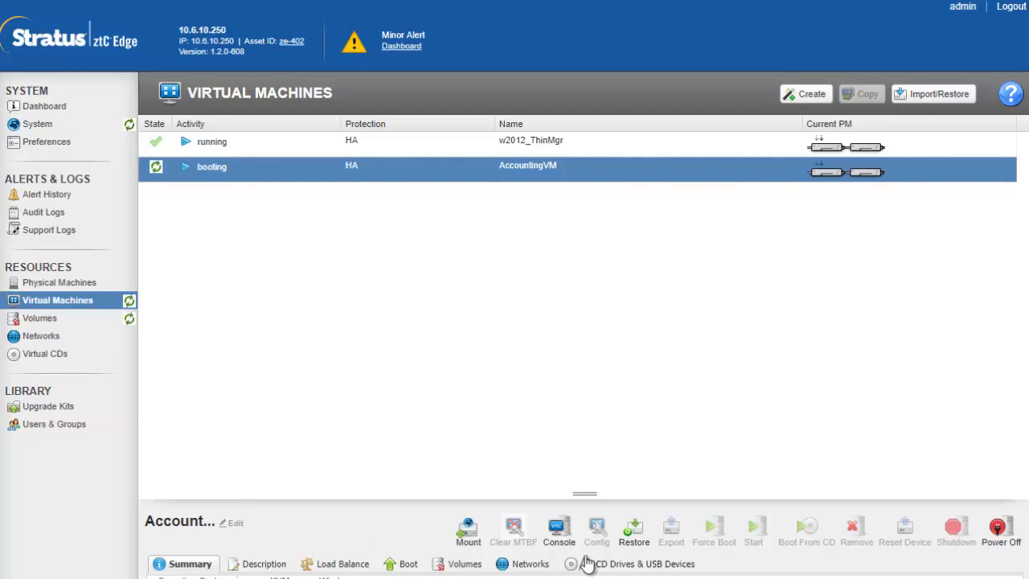
click(674, 565)
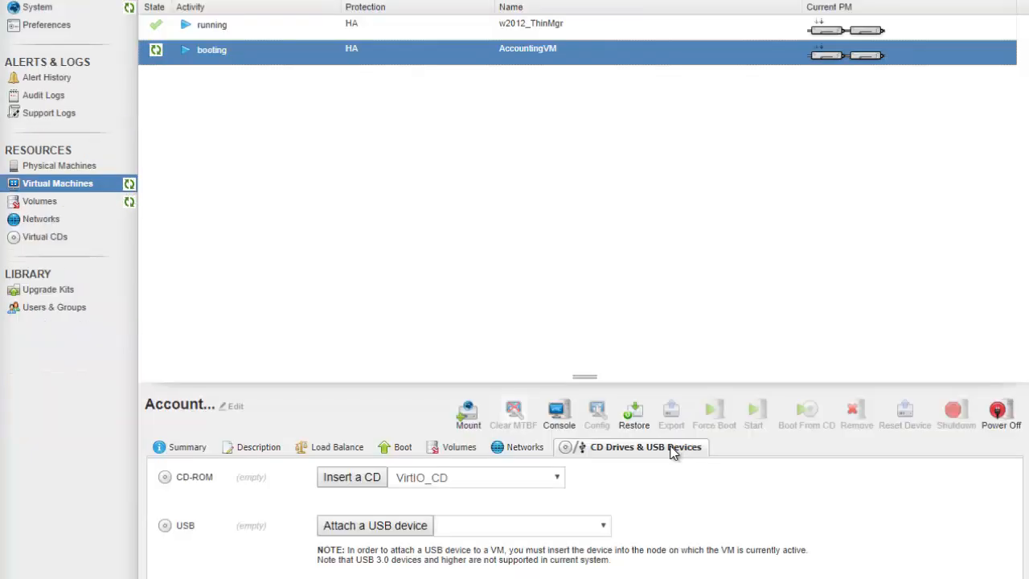
click(369, 479)
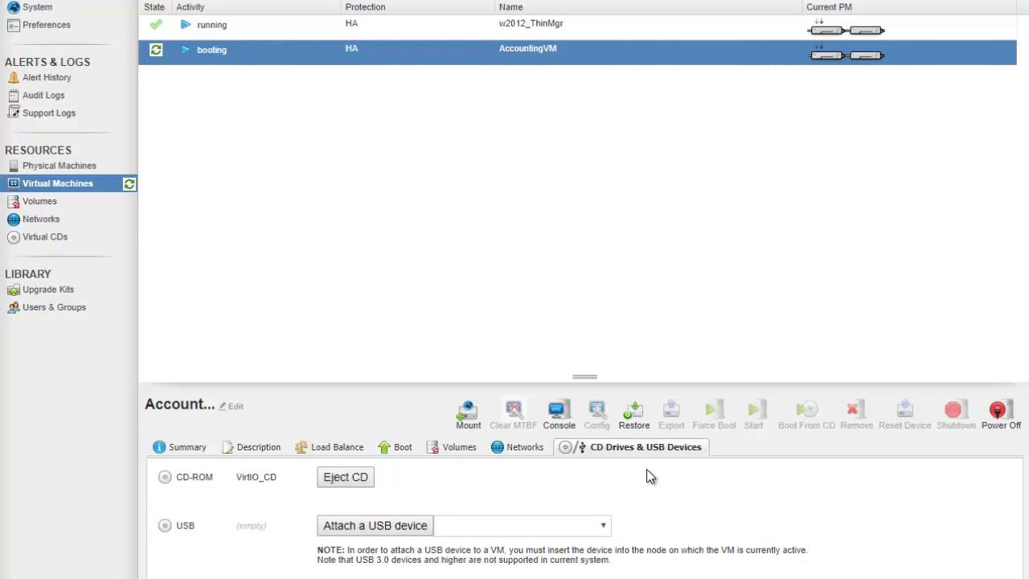
Step: Open AccountingVM's console and launch Device Manager in its Windows guest
click(561, 420)
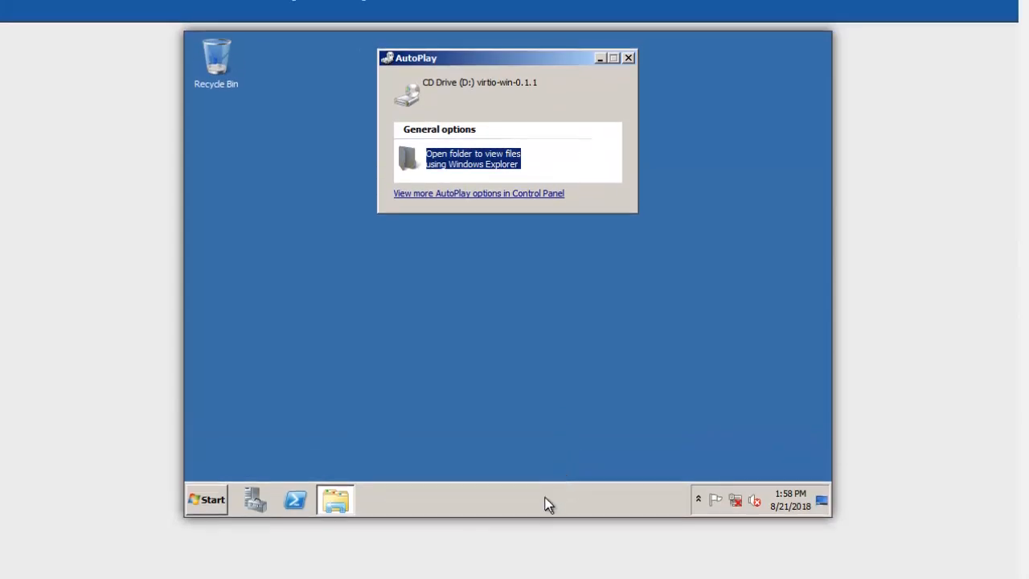
click(210, 500)
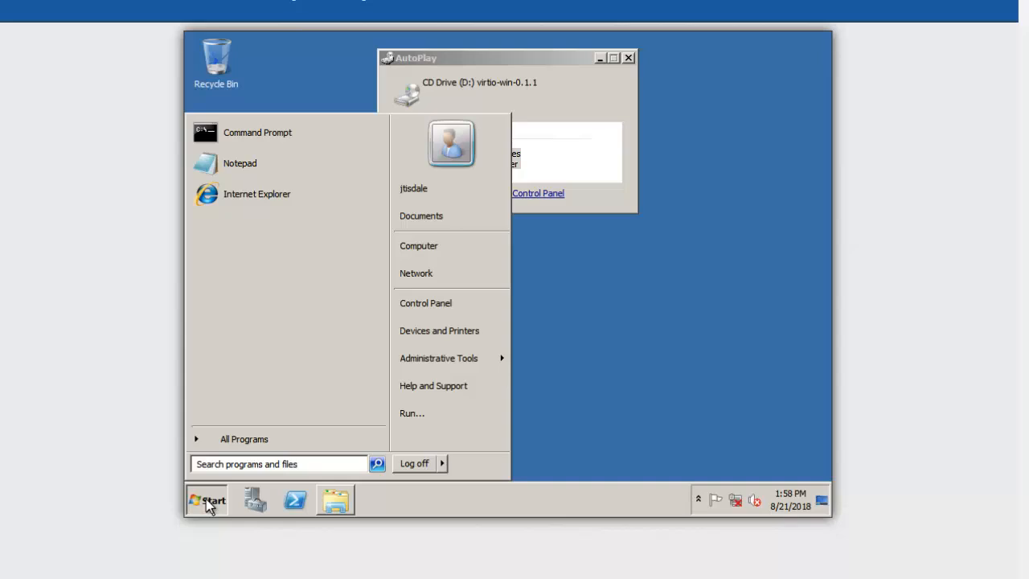
text(devic)
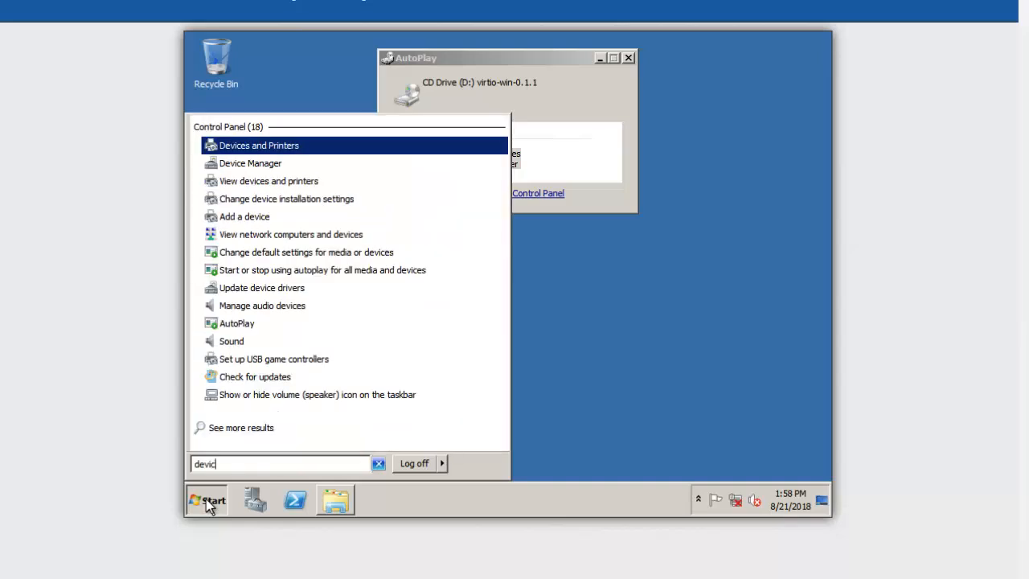
text(e manager)
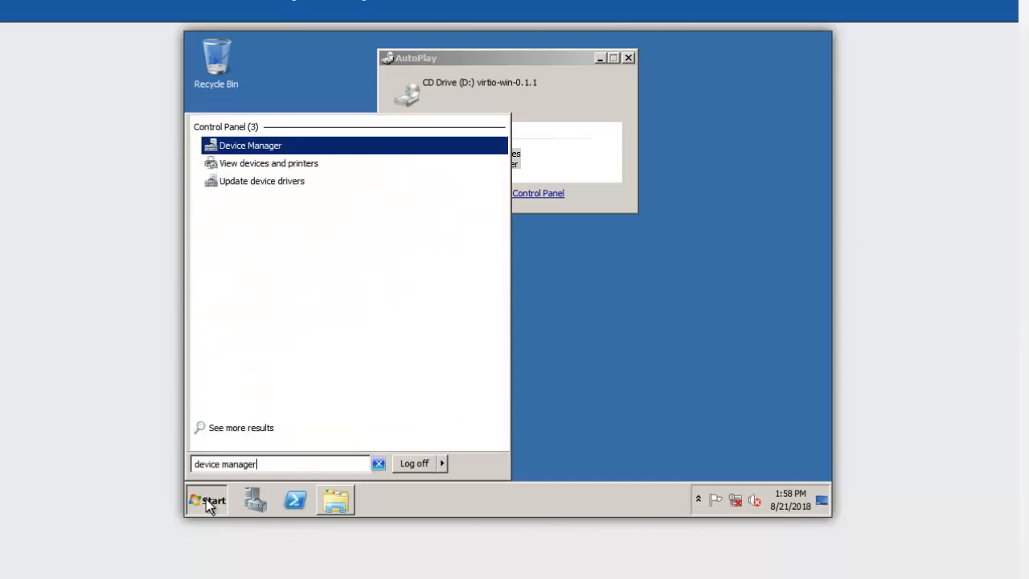
click(276, 145)
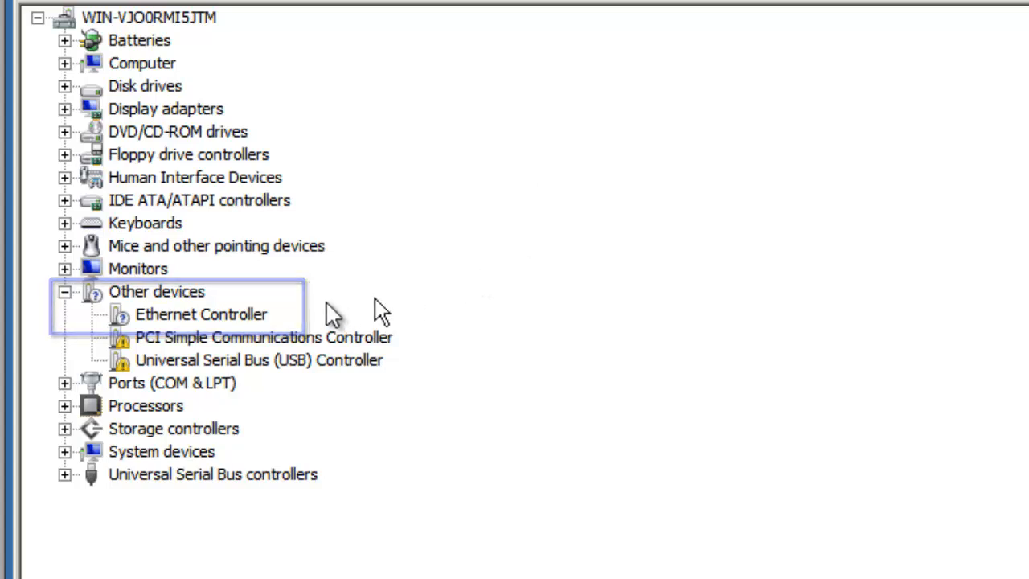
Step: Start a manual driver update for the Ethernet Controller and choose the virtio-win CD drive (D:) as the search location
right_click(260, 316)
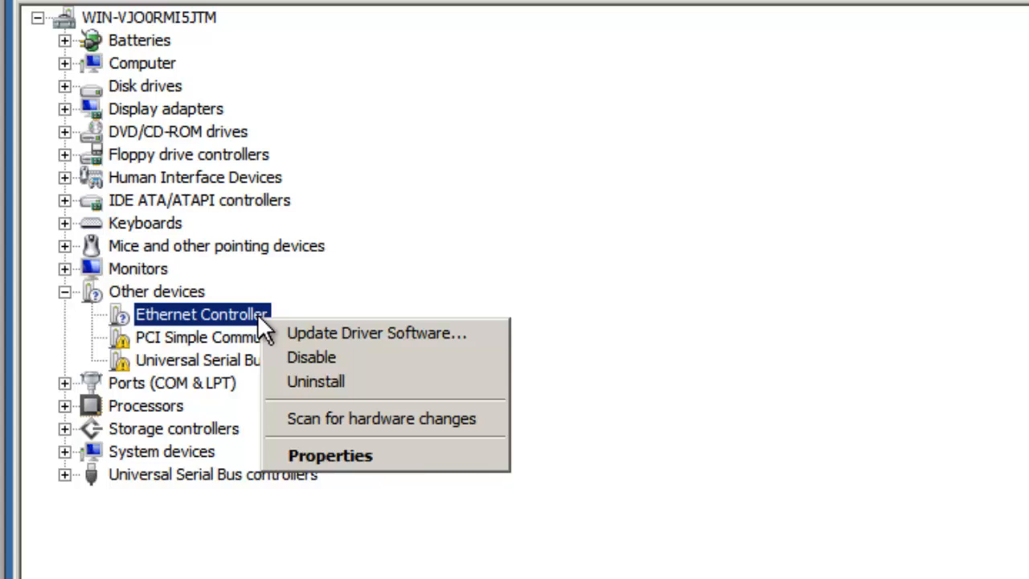
click(442, 331)
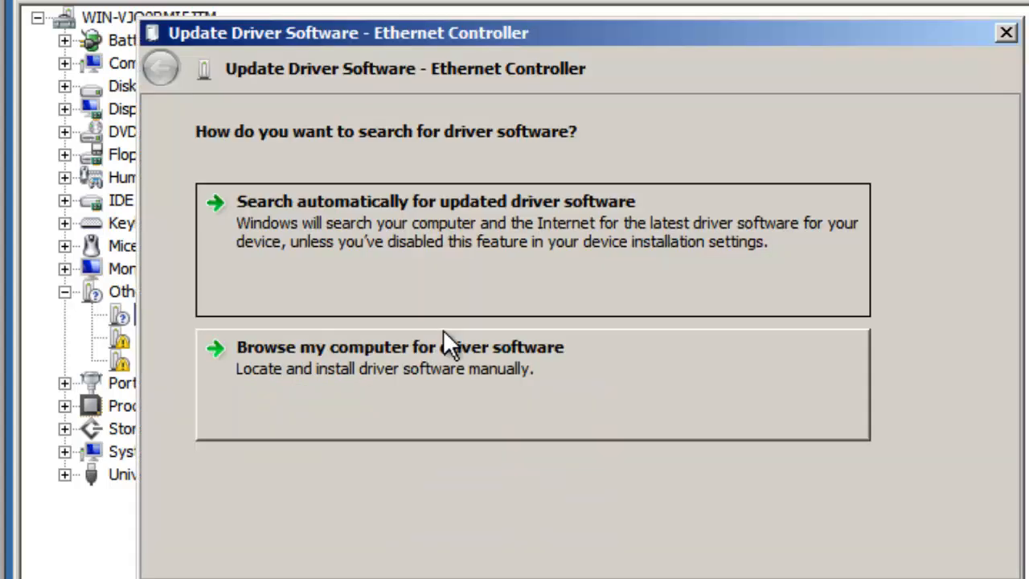
click(453, 374)
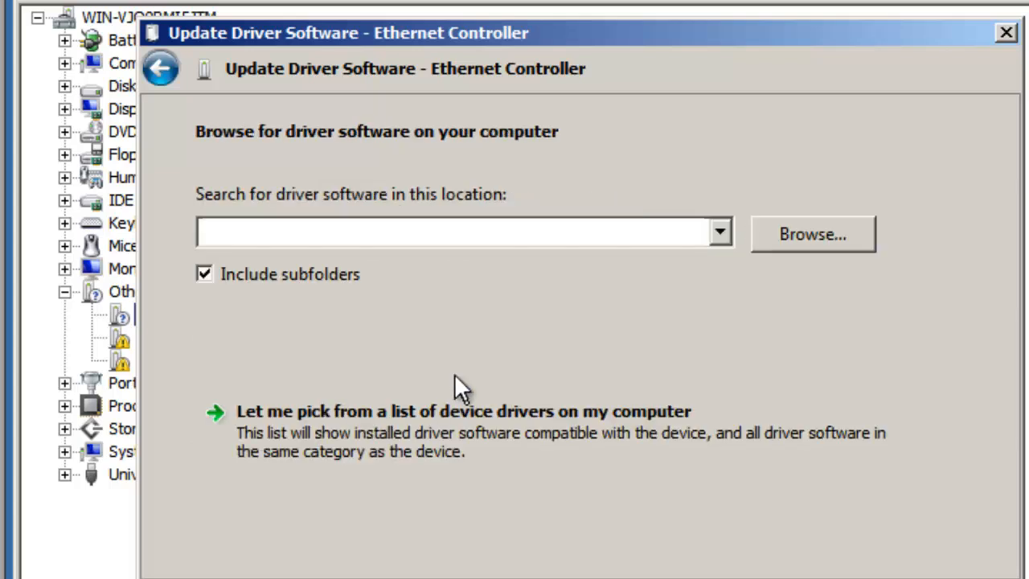
click(802, 234)
drag(765, 253, 762, 353)
click(389, 333)
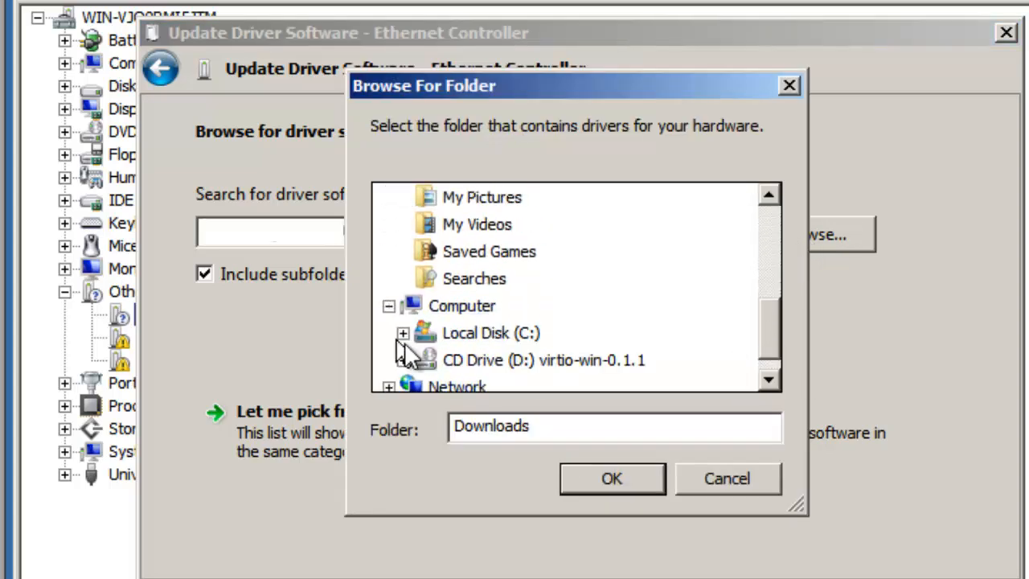
double_click(484, 358)
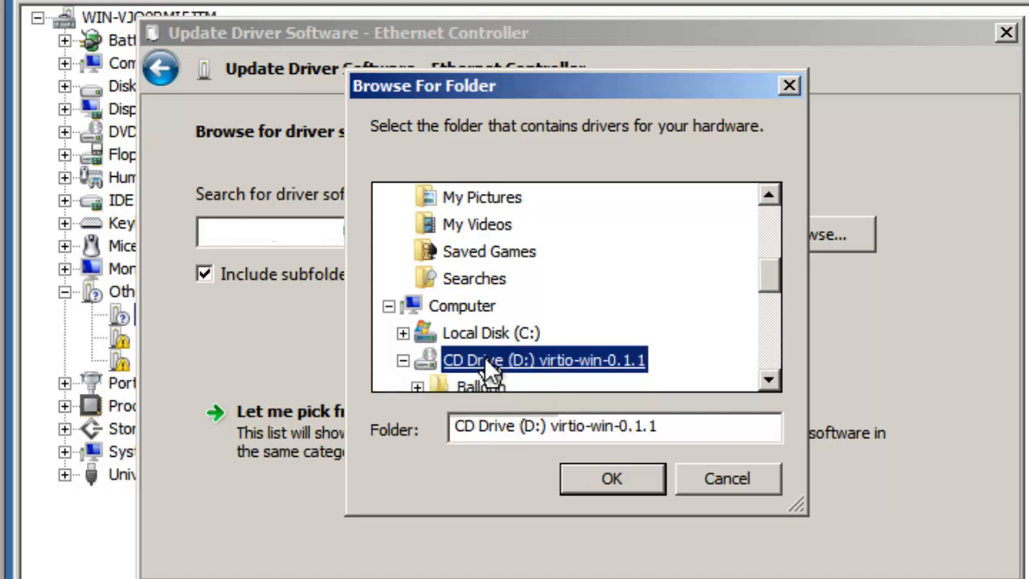
click(613, 478)
Step: Narrow the driver search location to D:\NetKVM and install the Red Hat VirtIO Ethernet Adapter driver
click(813, 234)
drag(767, 233, 772, 282)
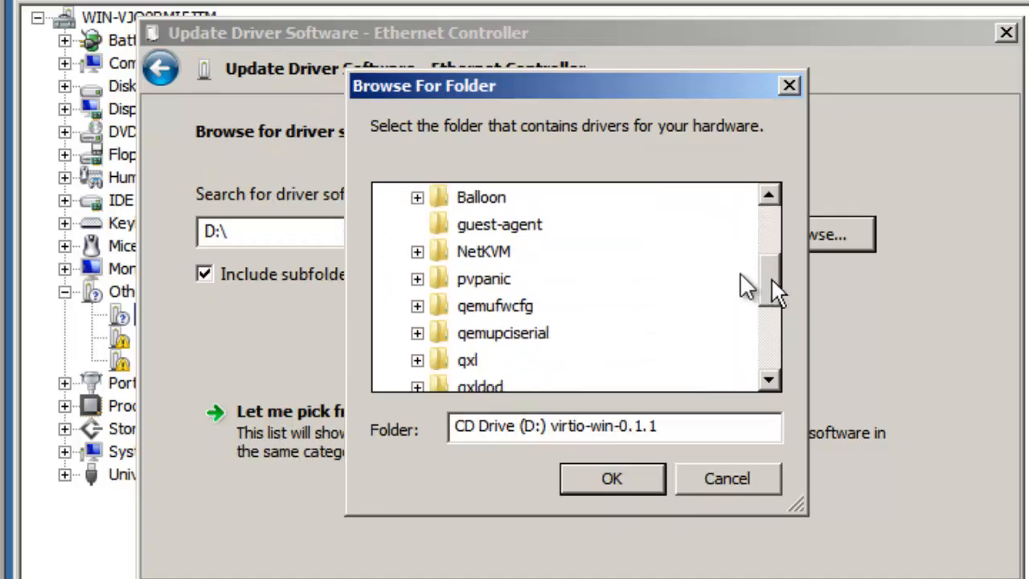
double_click(483, 251)
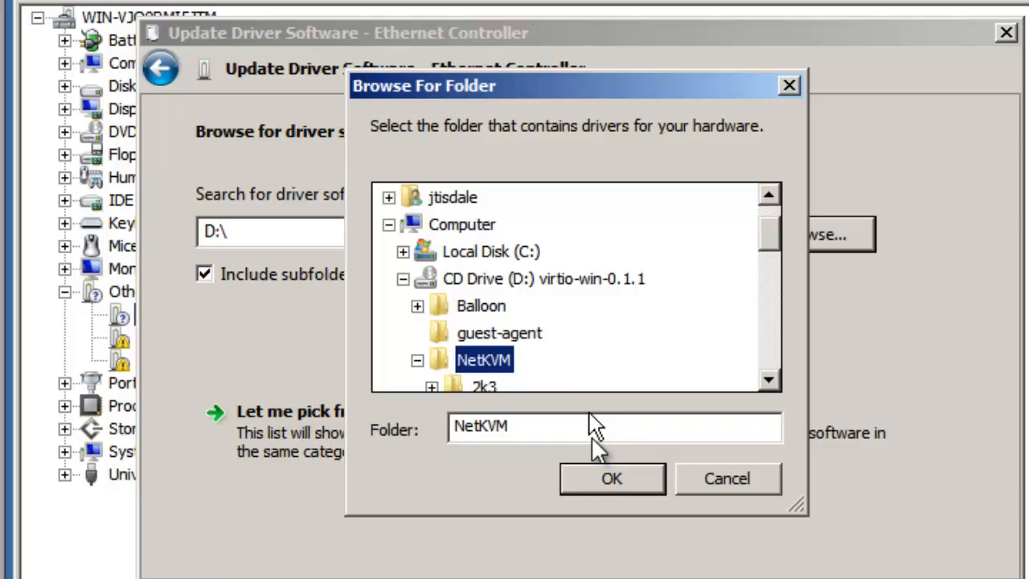
click(619, 476)
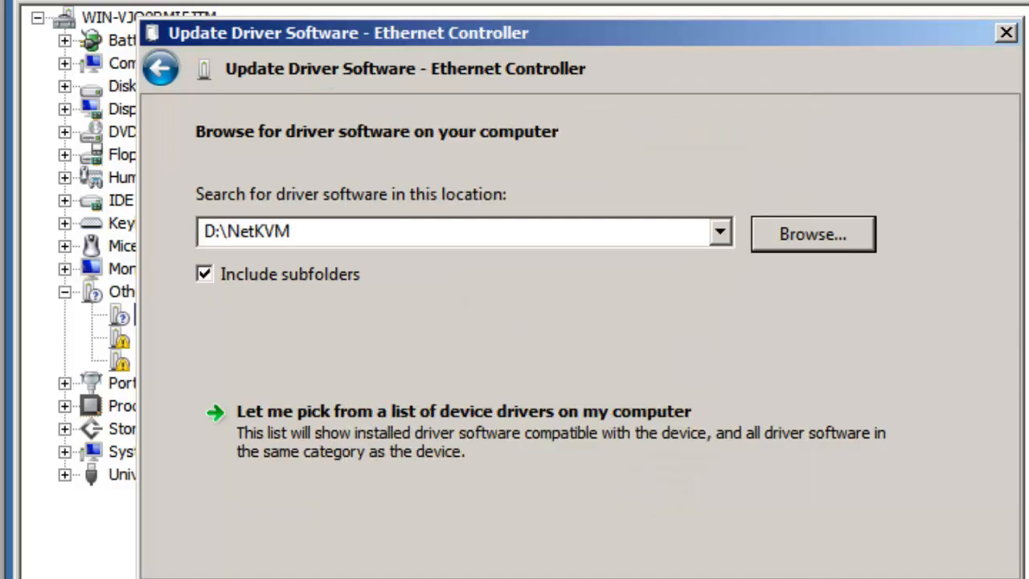
key(alt+n)
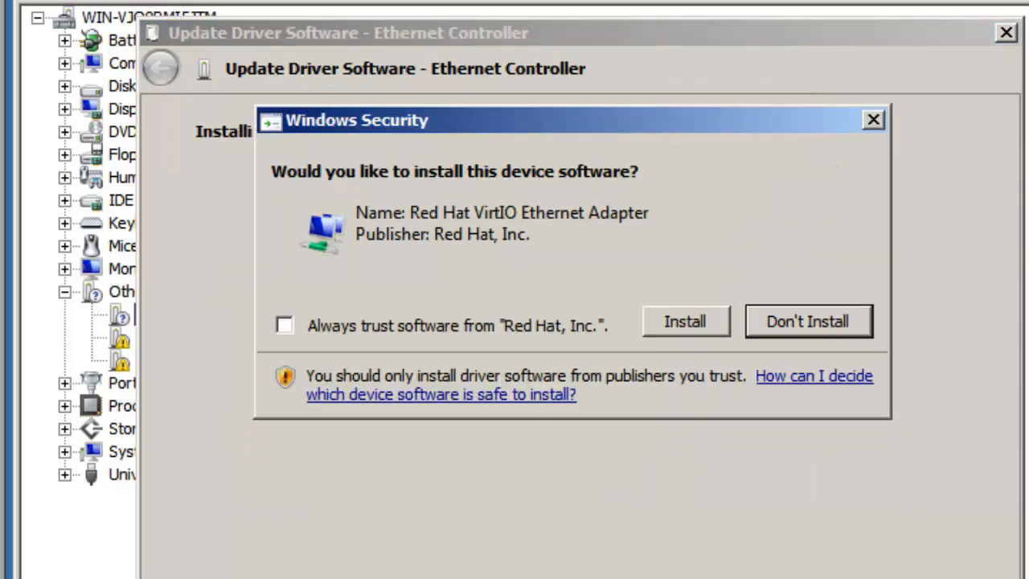
click(699, 319)
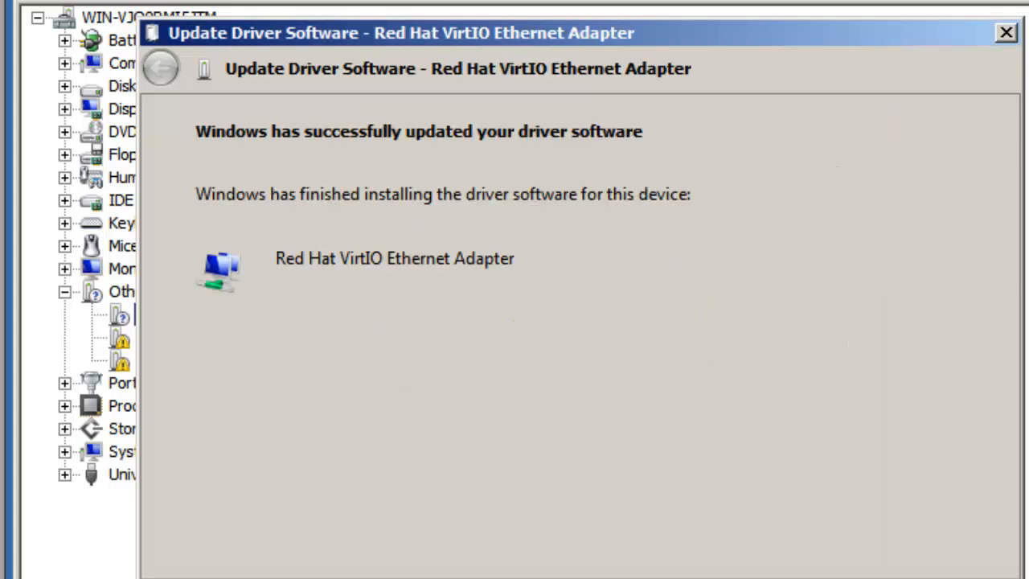
Step: Close the completed Ethernet adapter update and start a manual driver update for the SCSI Controller under Storage controllers
click(965, 578)
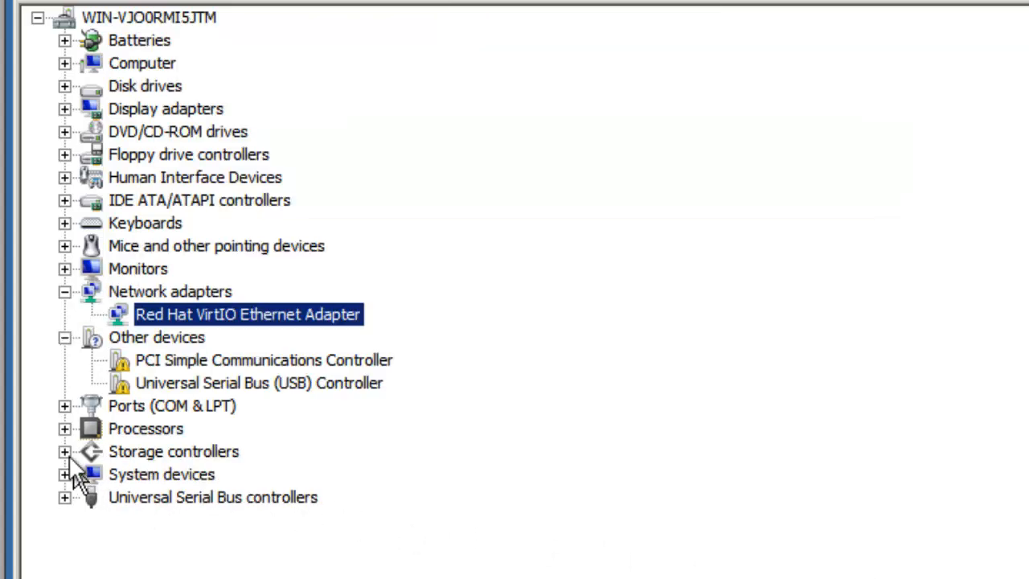
click(65, 451)
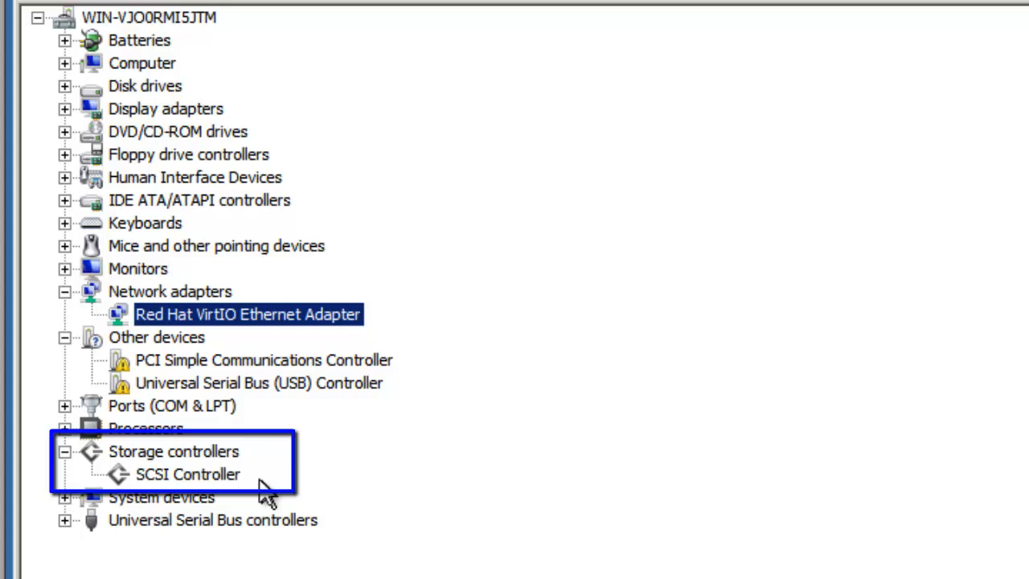
right_click(235, 478)
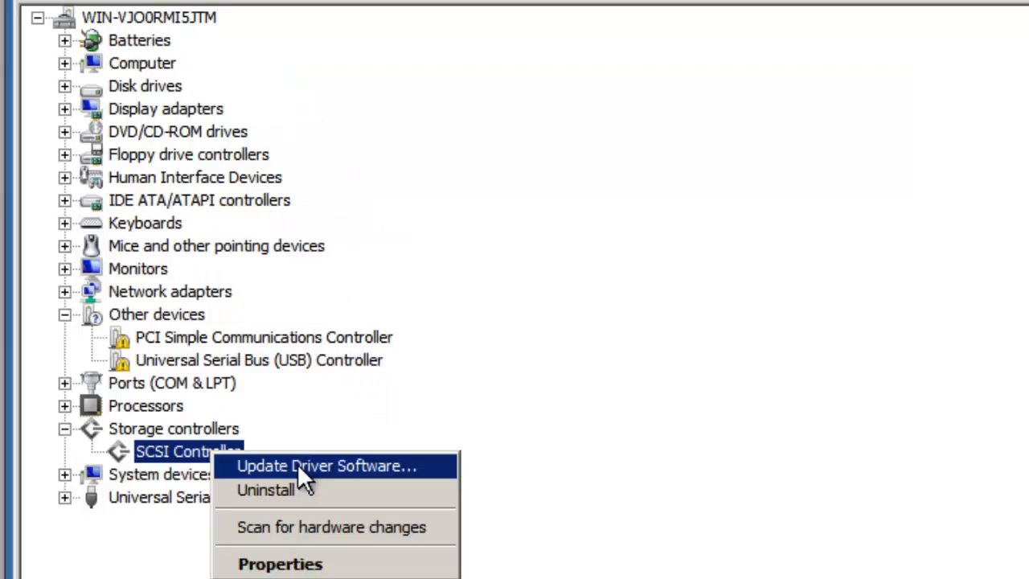
click(297, 465)
click(452, 372)
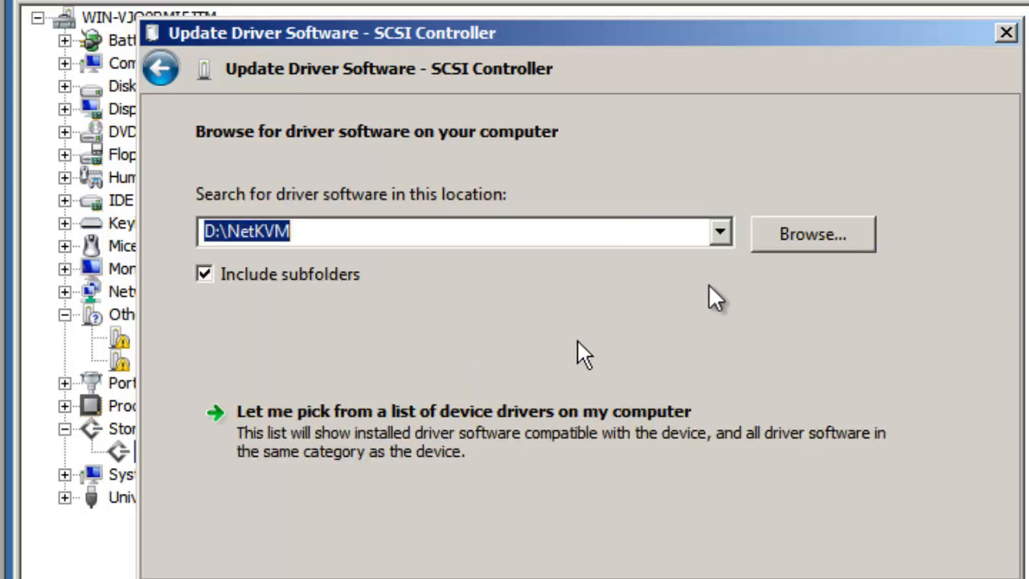
Step: Set the SCSI Controller's driver search location to the viostor folder on the virtio-win CD drive (D:)
click(804, 233)
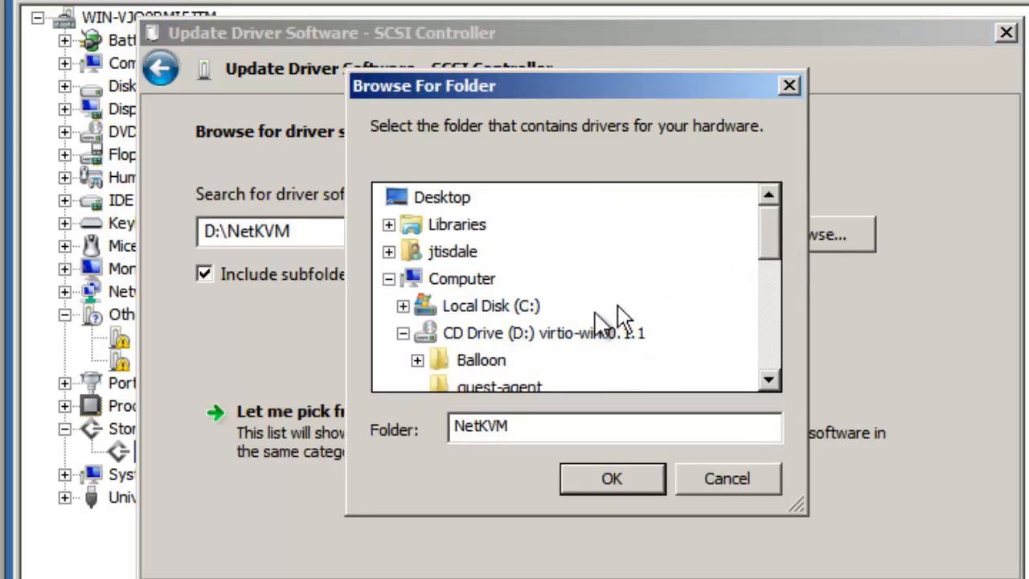
click(565, 330)
drag(765, 244, 761, 345)
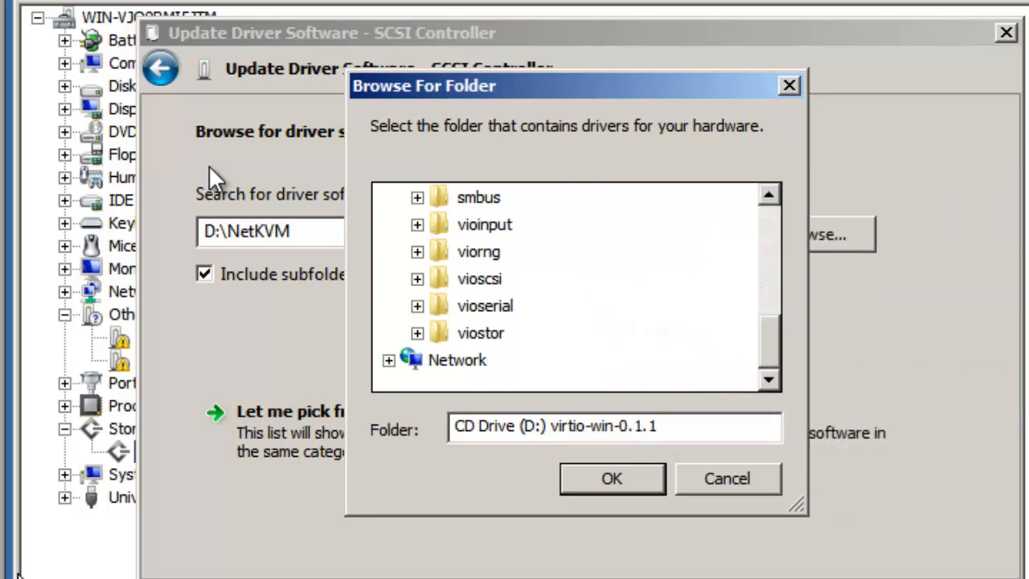
click(492, 334)
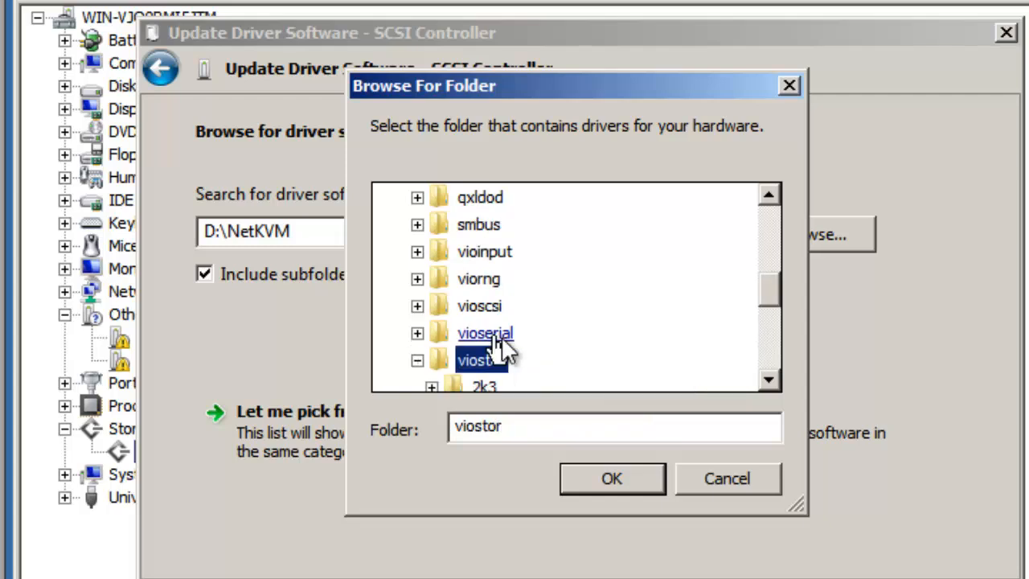
click(613, 479)
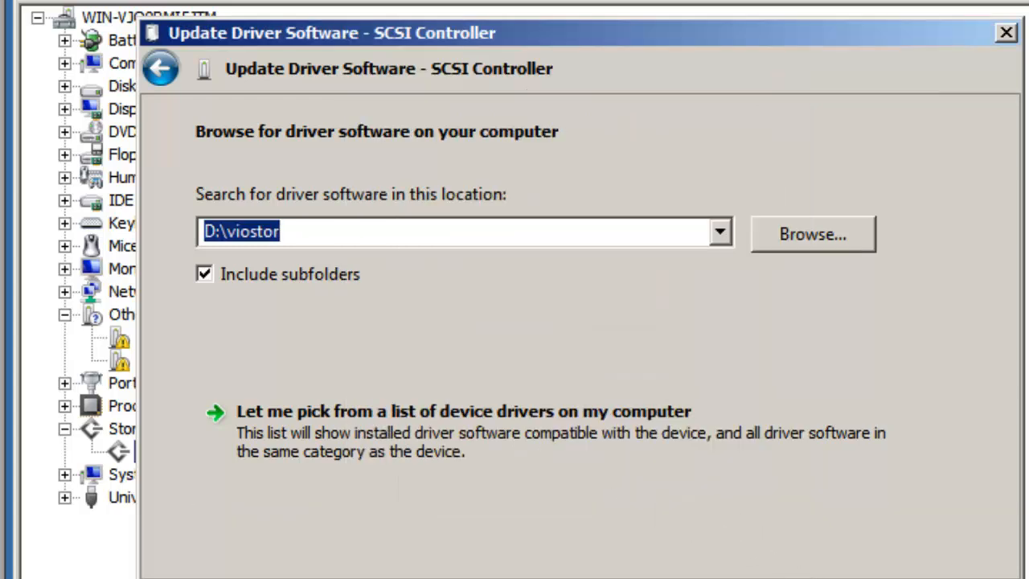
Step: Install the Red Hat VirtIO SCSI controller driver from Red Hat, Inc. and restart the Windows guest
click(850, 572)
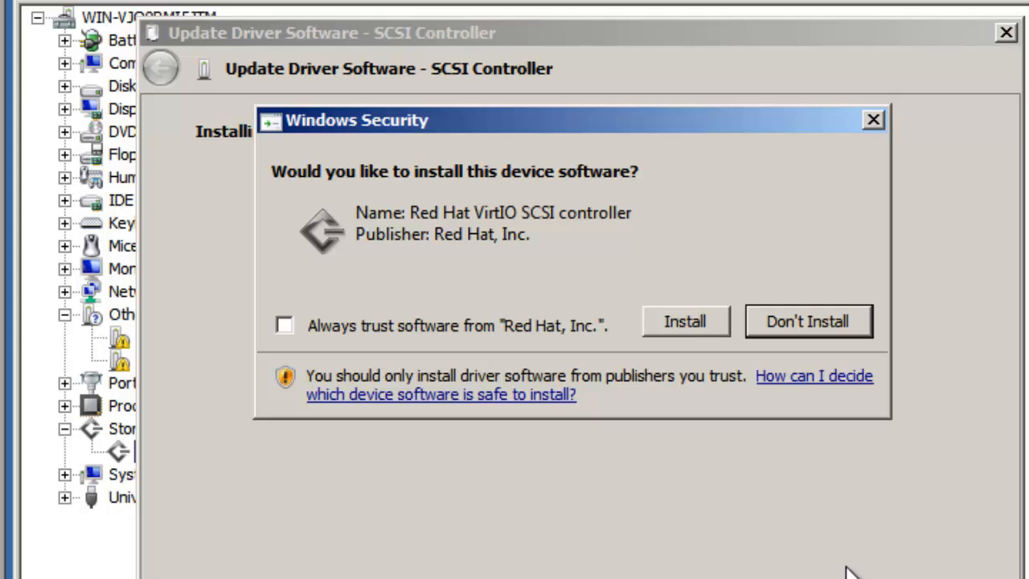
click(697, 319)
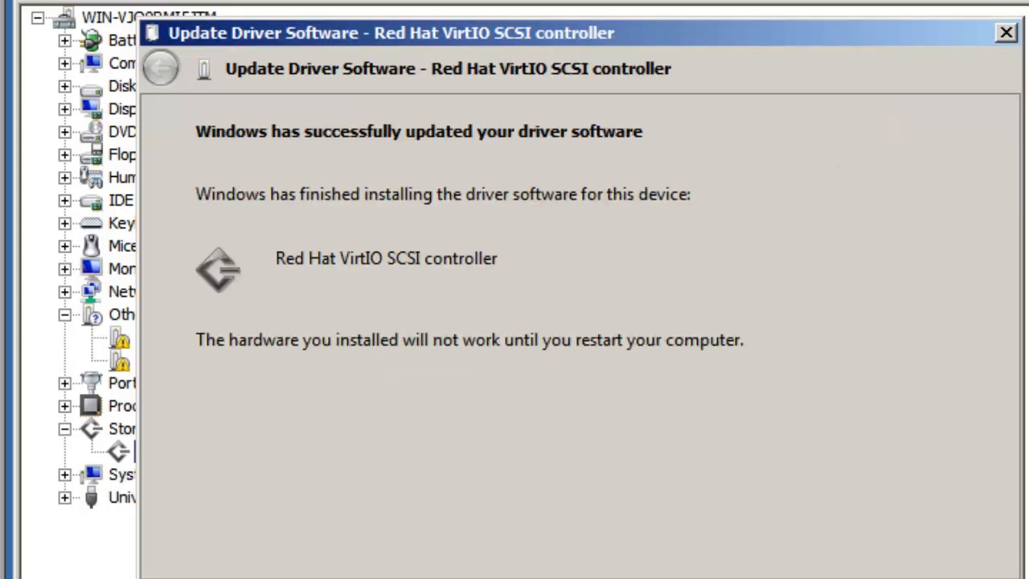
key(Return)
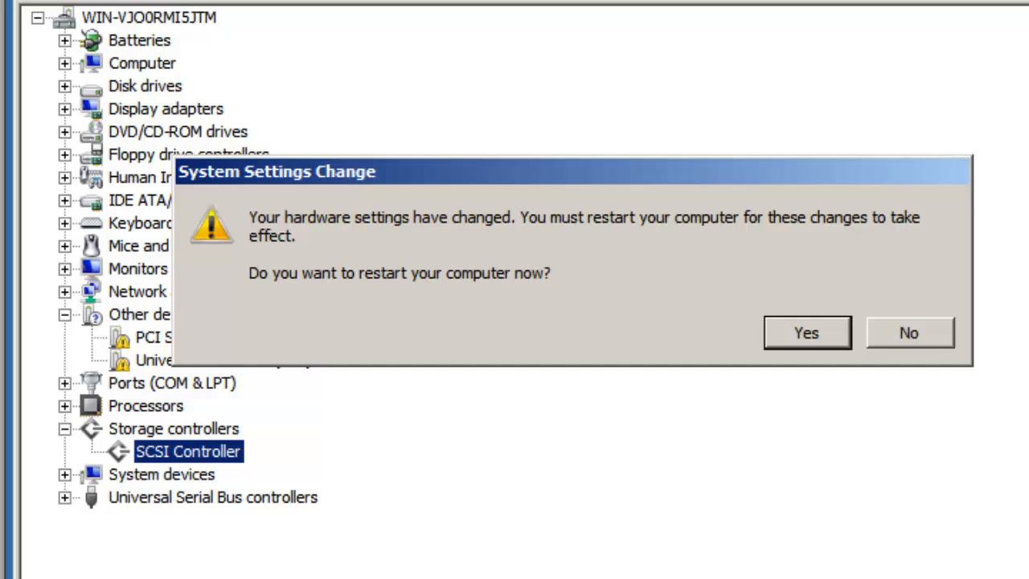
click(799, 321)
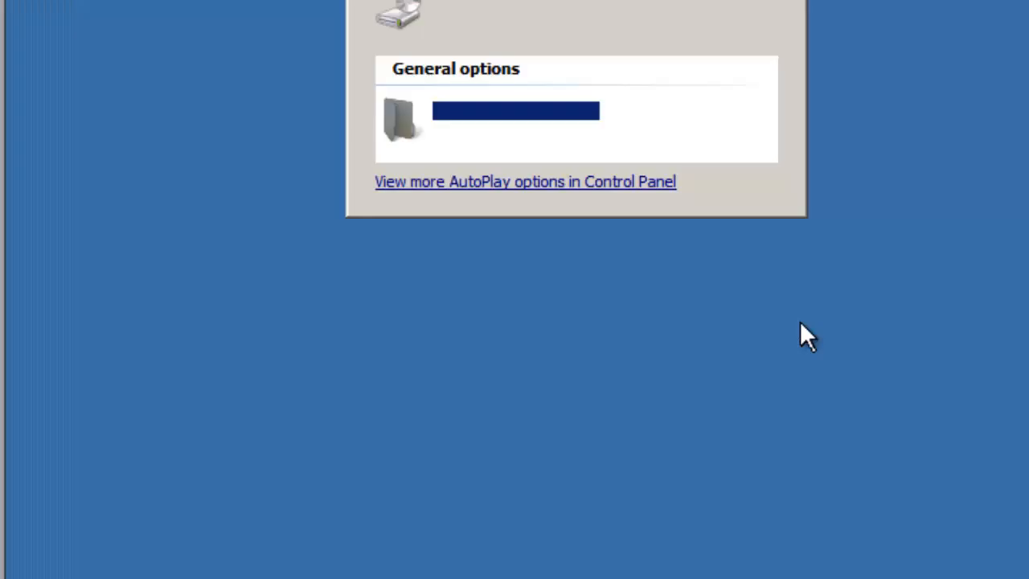